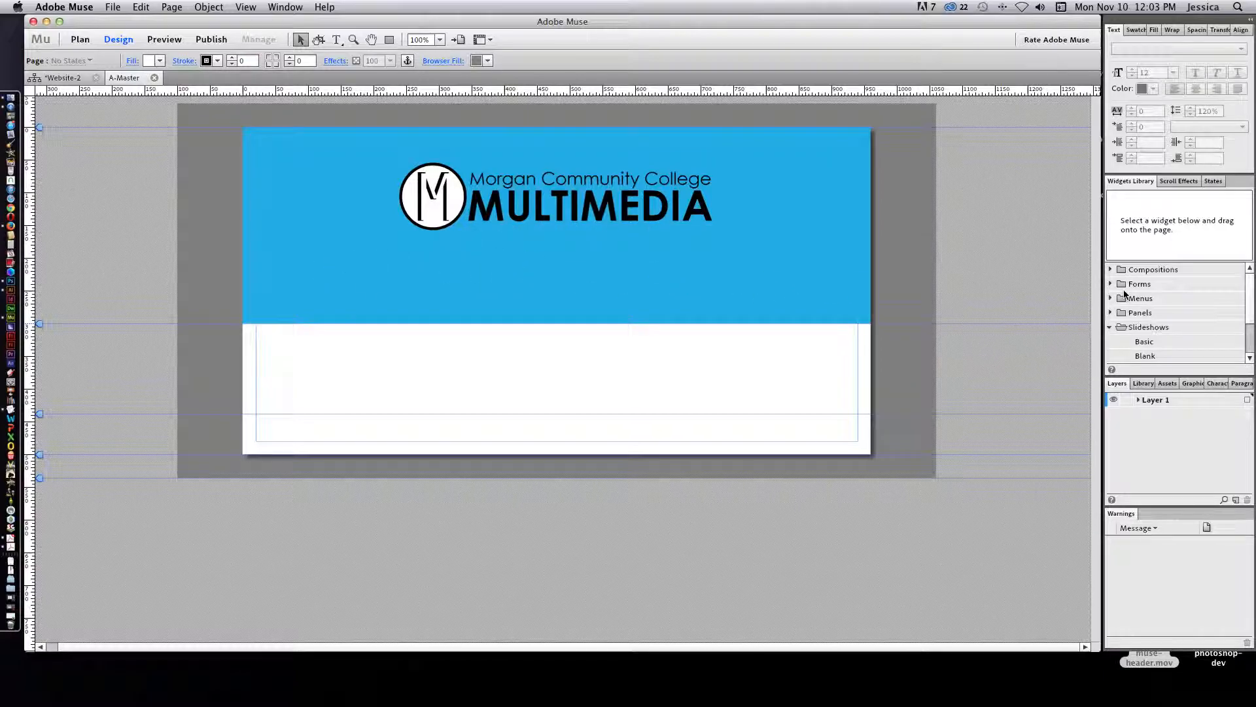
{"action": "left_click", "coordinate": [112, 6]}
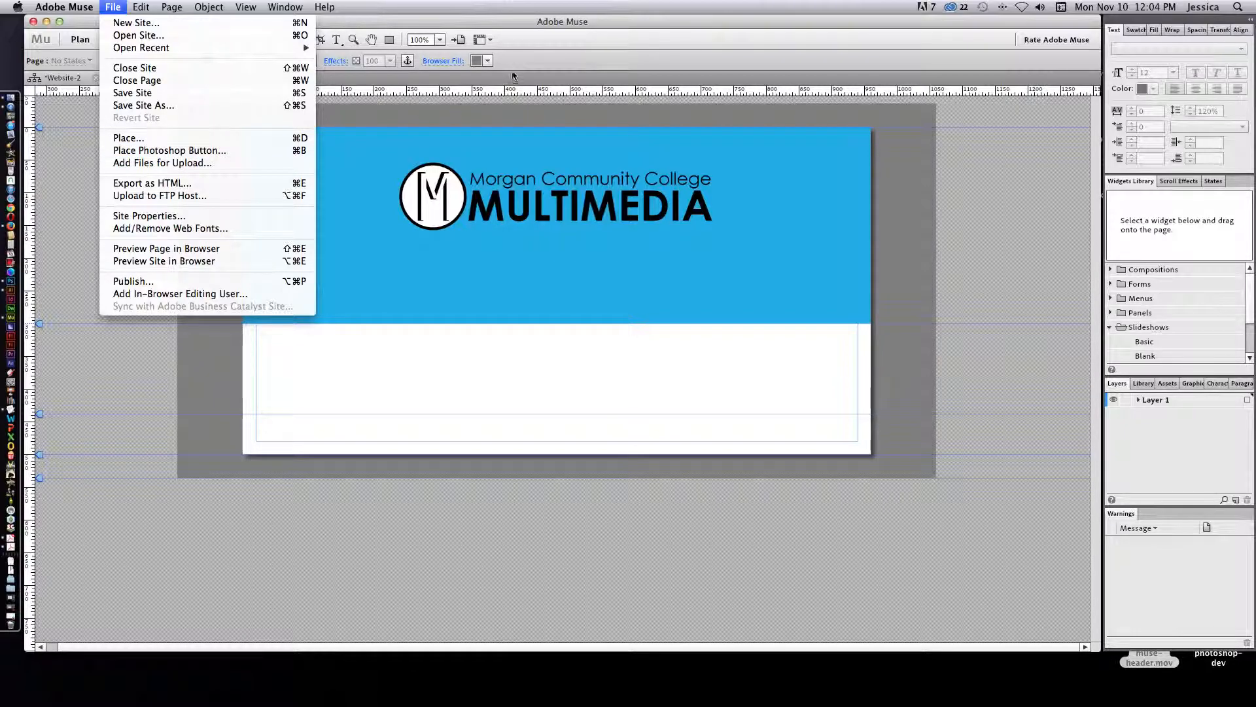
{"action": "left_click", "coordinate": [527, 59]}
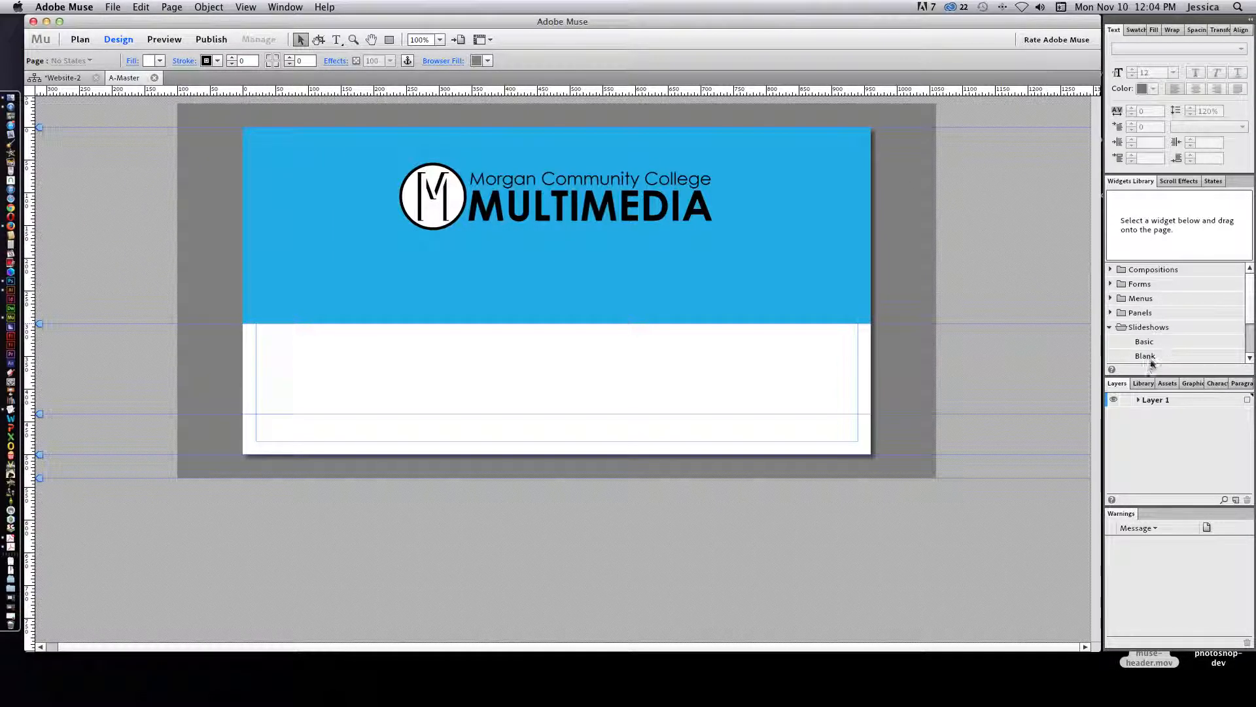
{"action": "double_click", "coordinate": [1117, 384]}
{"action": "left_click", "coordinate": [1118, 384]}
{"action": "left_click", "coordinate": [1118, 386]}
Step: Place a horizontal menu widget from the widgets library in the blue header of the A-Master page
{"action": "mouse_move", "coordinate": [1246, 288]}
{"action": "left_mouse_down"}
{"action": "mouse_move", "coordinate": [1247, 312]}
{"action": "mouse_move", "coordinate": [1246, 290]}
{"action": "left_mouse_up"}
{"action": "left_click", "coordinate": [1110, 327]}
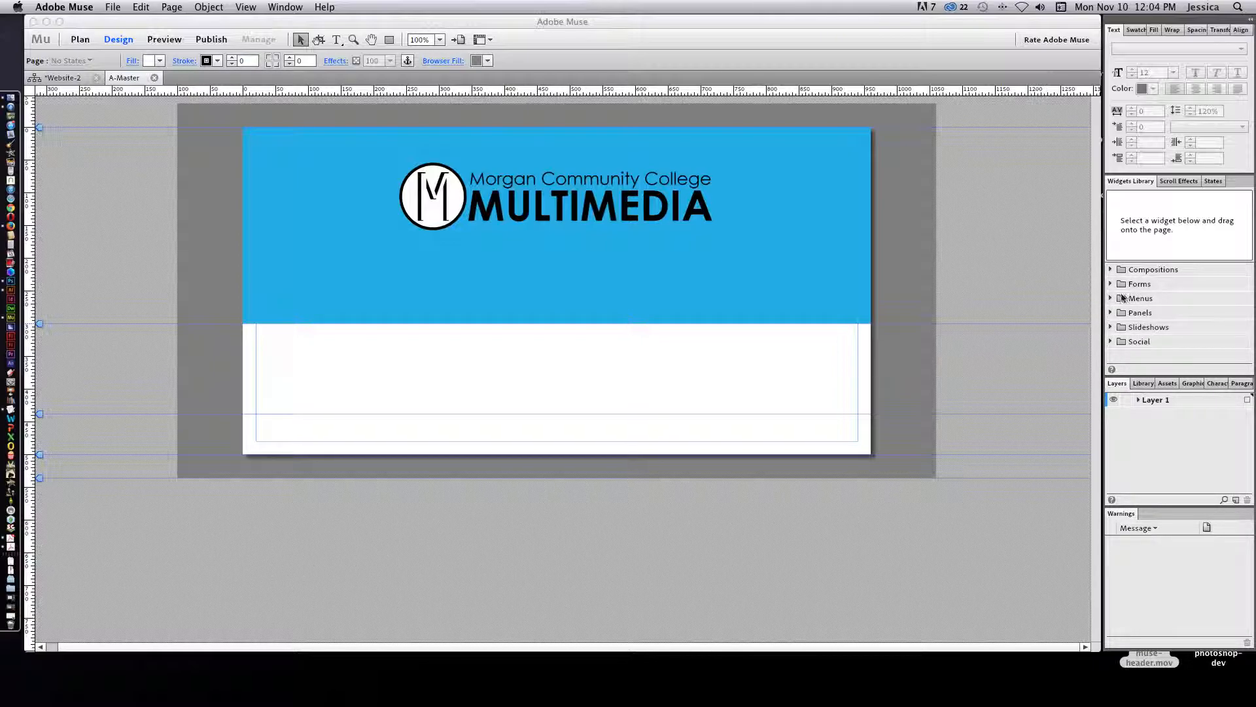
{"action": "left_click", "coordinate": [1111, 298]}
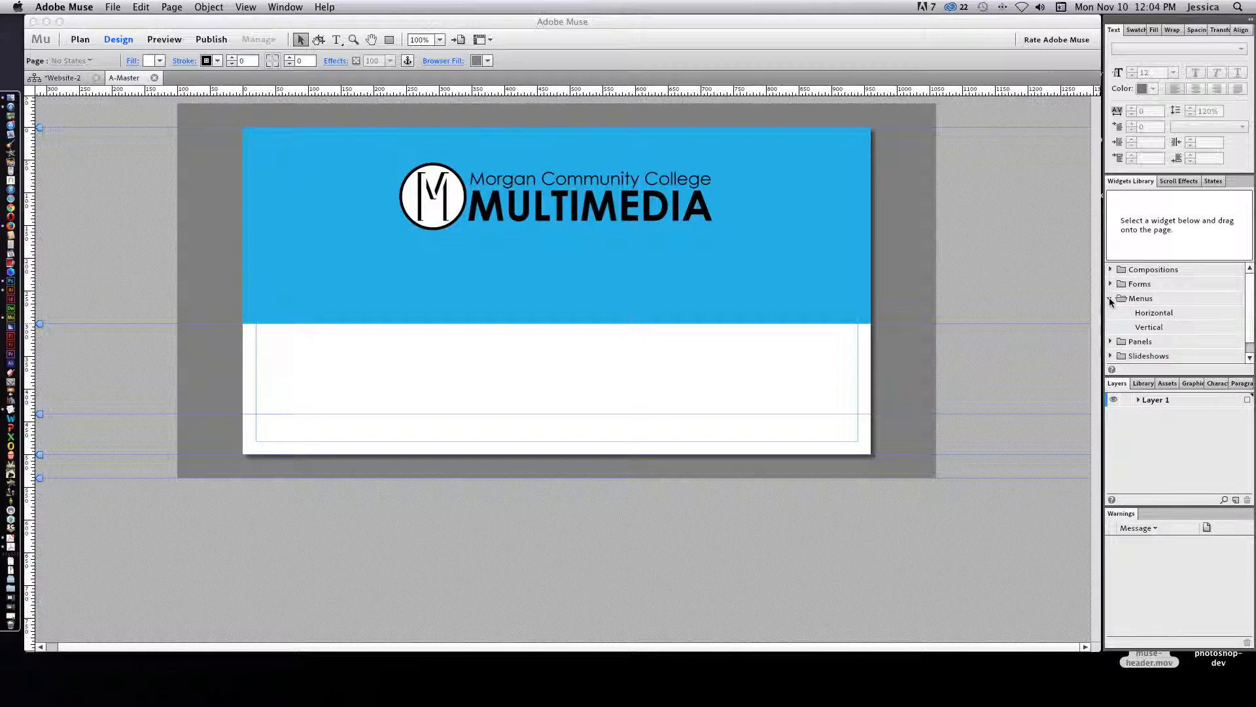
{"action": "left_click", "coordinate": [1151, 315]}
{"action": "left_click_drag", "start_coordinate": [1151, 329], "coordinate": [526, 286]}
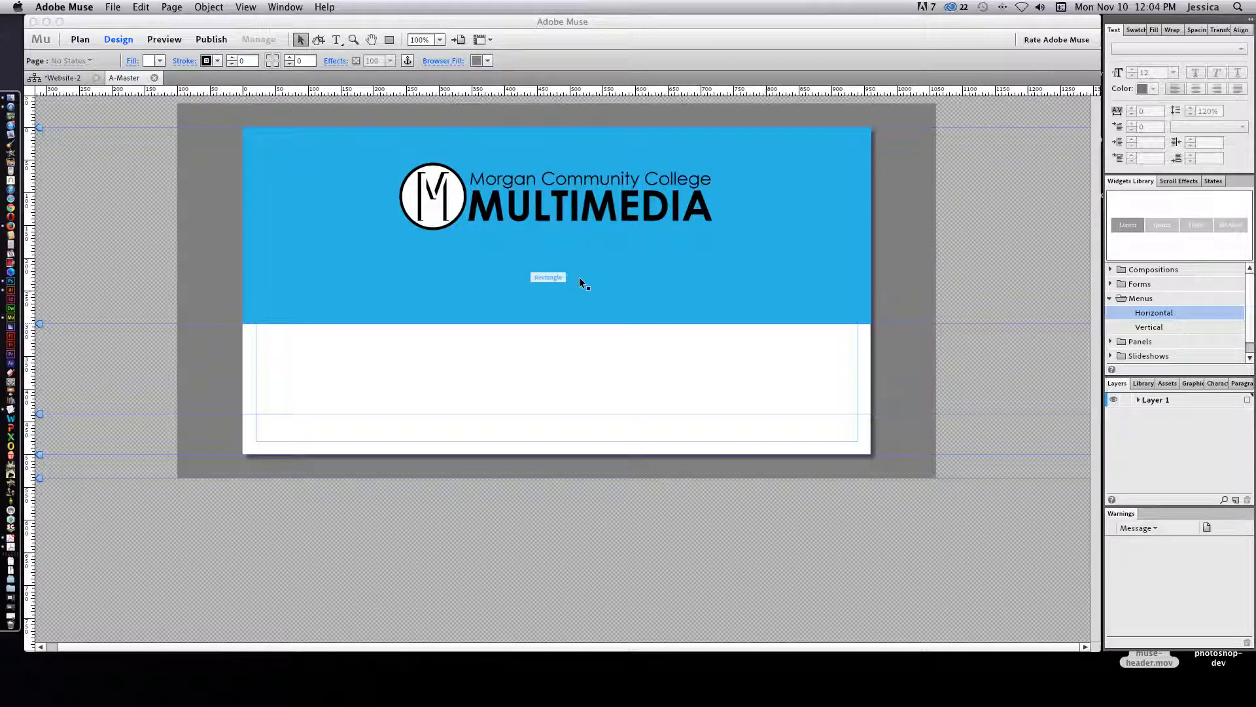
{"action": "left_click_drag", "start_coordinate": [1146, 312], "coordinate": [692, 296]}
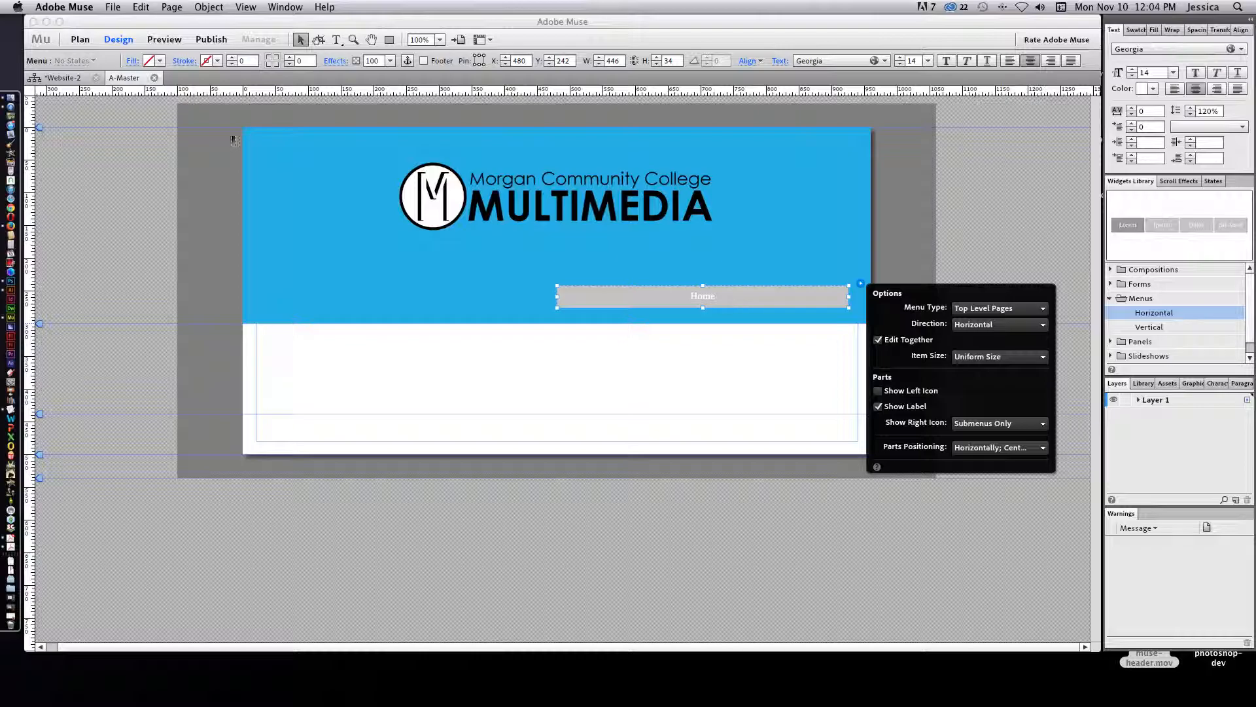
Step: Check the site plan, return to the A-Master page and move the menu beneath the logo, at about X 284, Y 238
{"action": "left_click", "coordinate": [81, 79]}
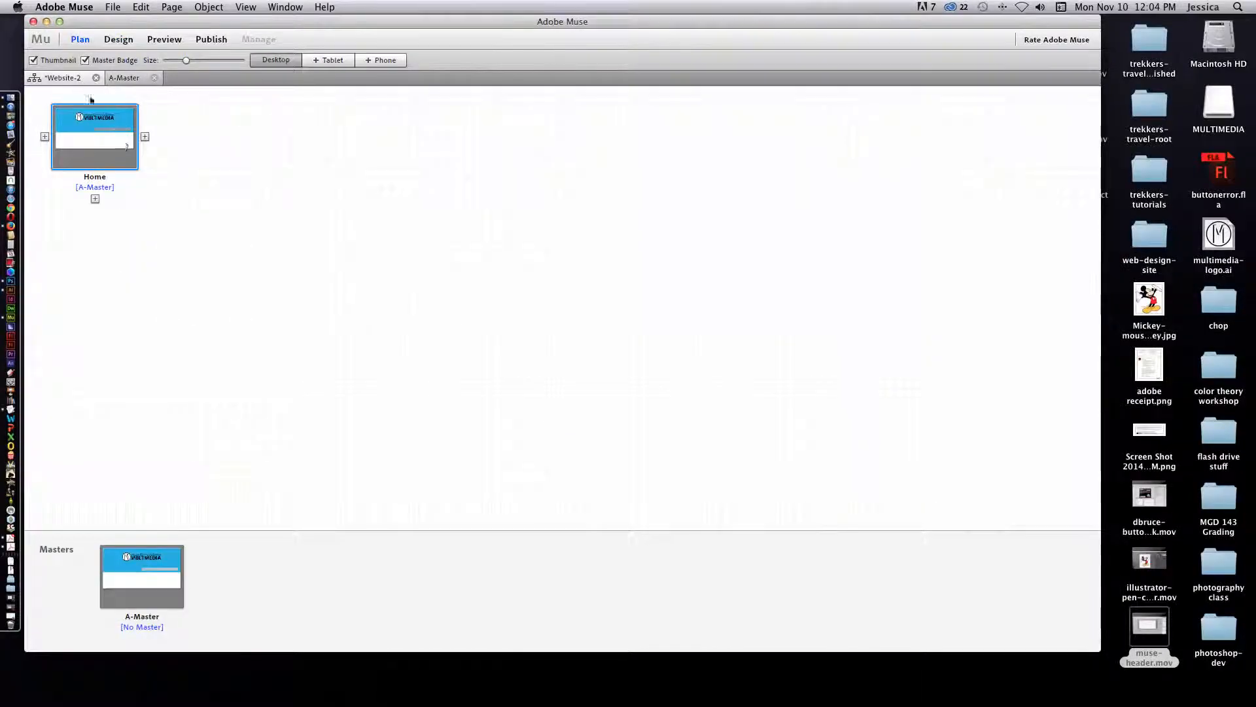
{"action": "left_click", "coordinate": [124, 80]}
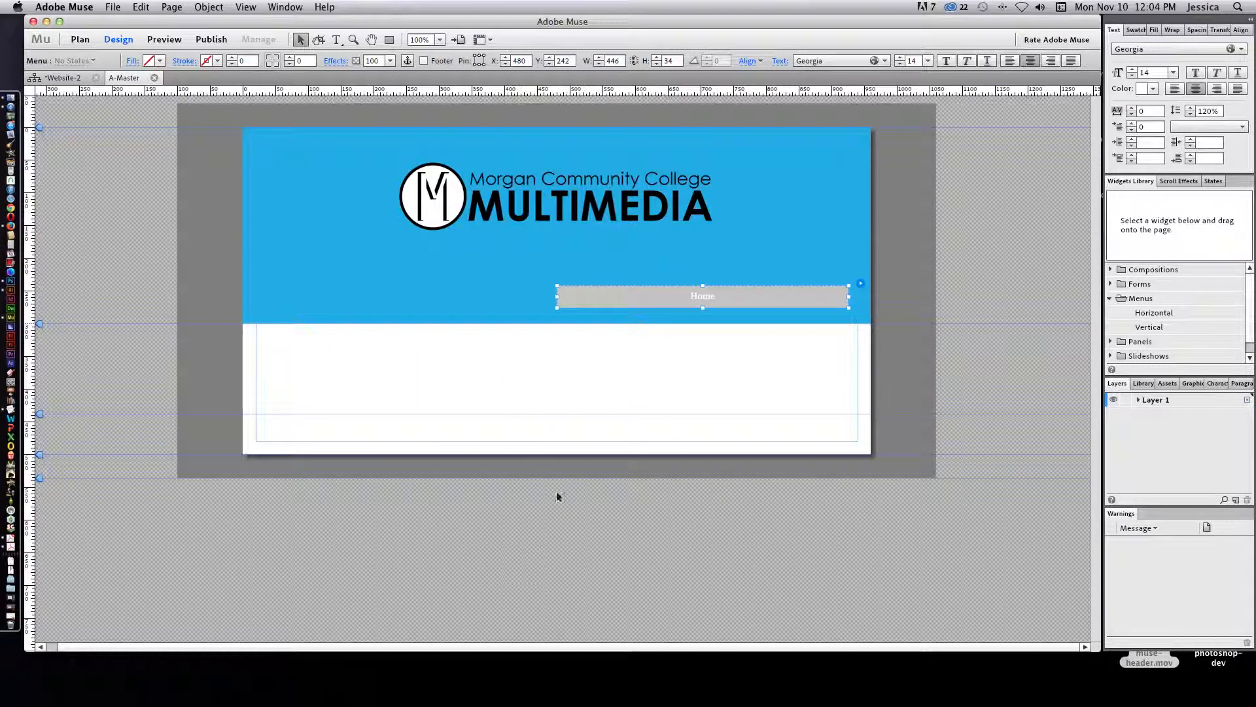
{"action": "left_click", "coordinate": [653, 291]}
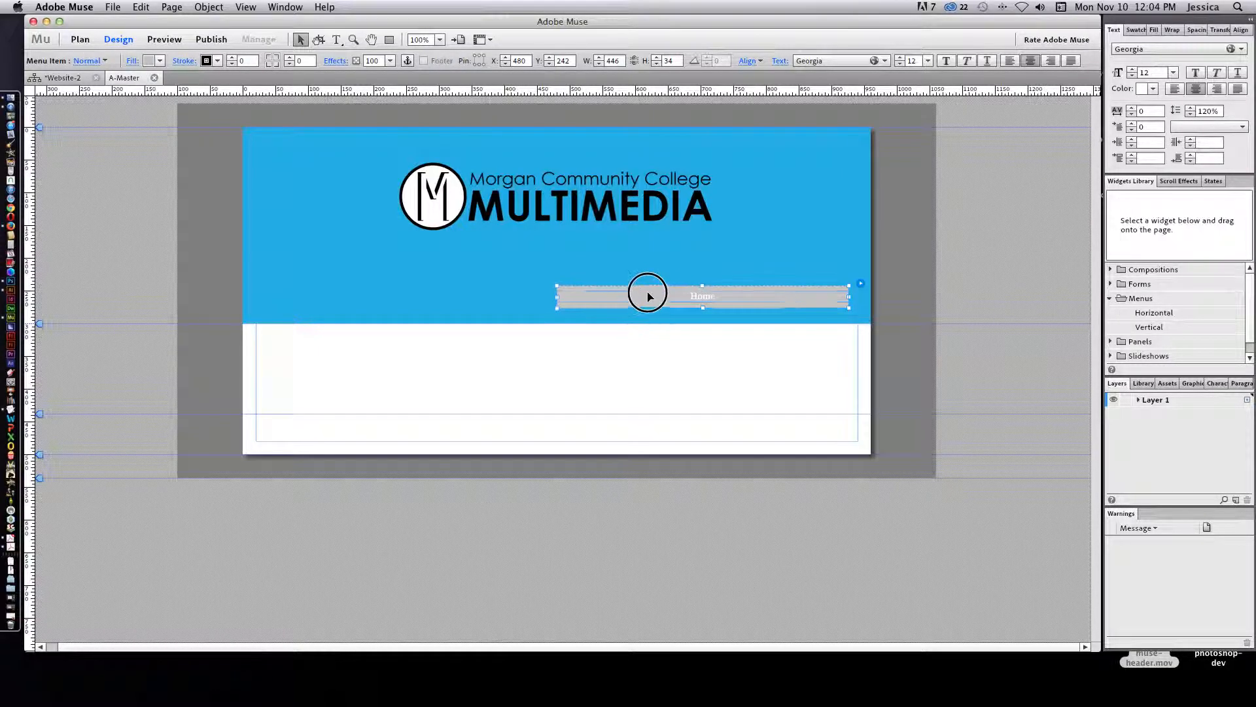
{"action": "left_click_drag", "start_coordinate": [652, 295], "coordinate": [523, 295]}
{"action": "left_click", "coordinate": [752, 317]}
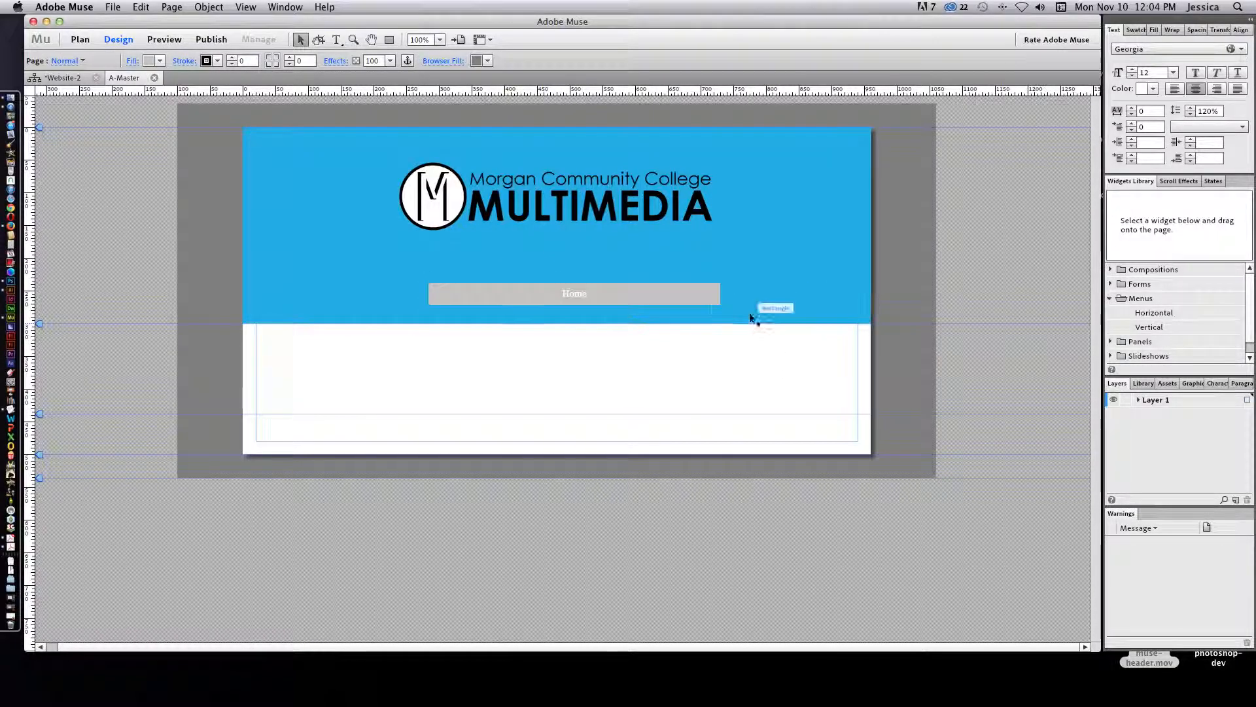
Step: Set the menu widget's type to Manual, leaving its item size as Uniform Size
{"action": "left_click", "coordinate": [698, 297]}
{"action": "left_click", "coordinate": [733, 279]}
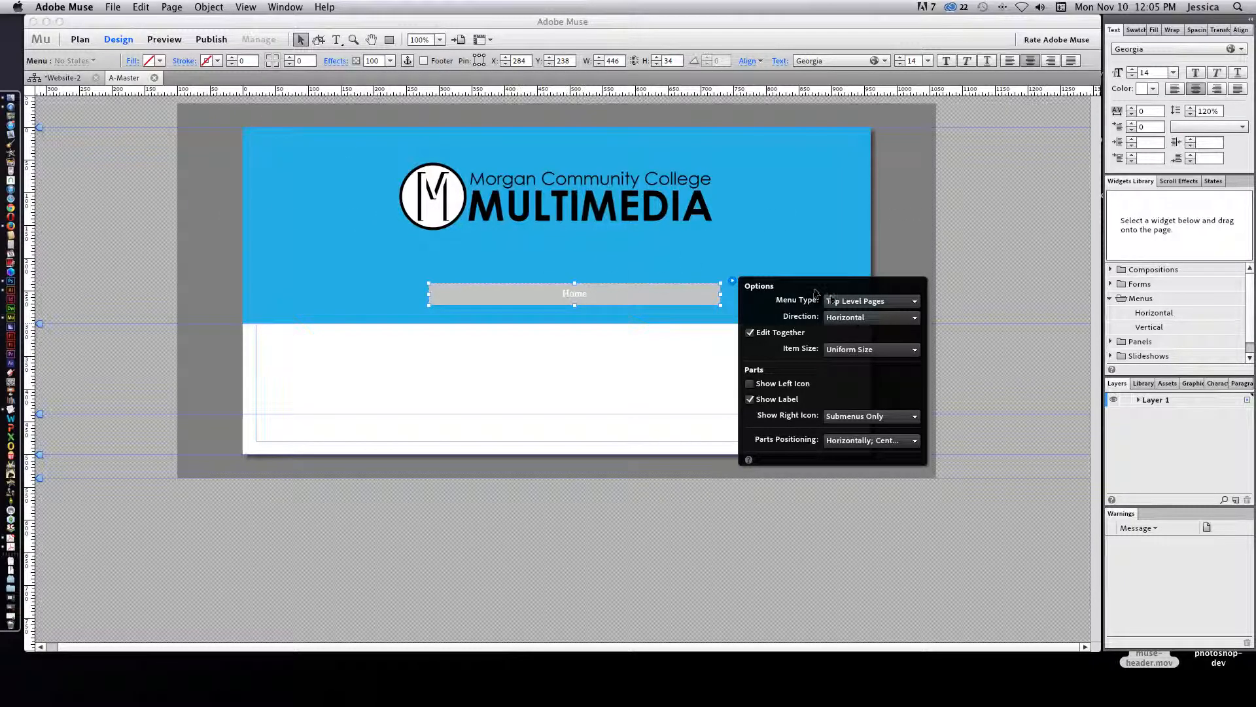
{"action": "left_click", "coordinate": [837, 304]}
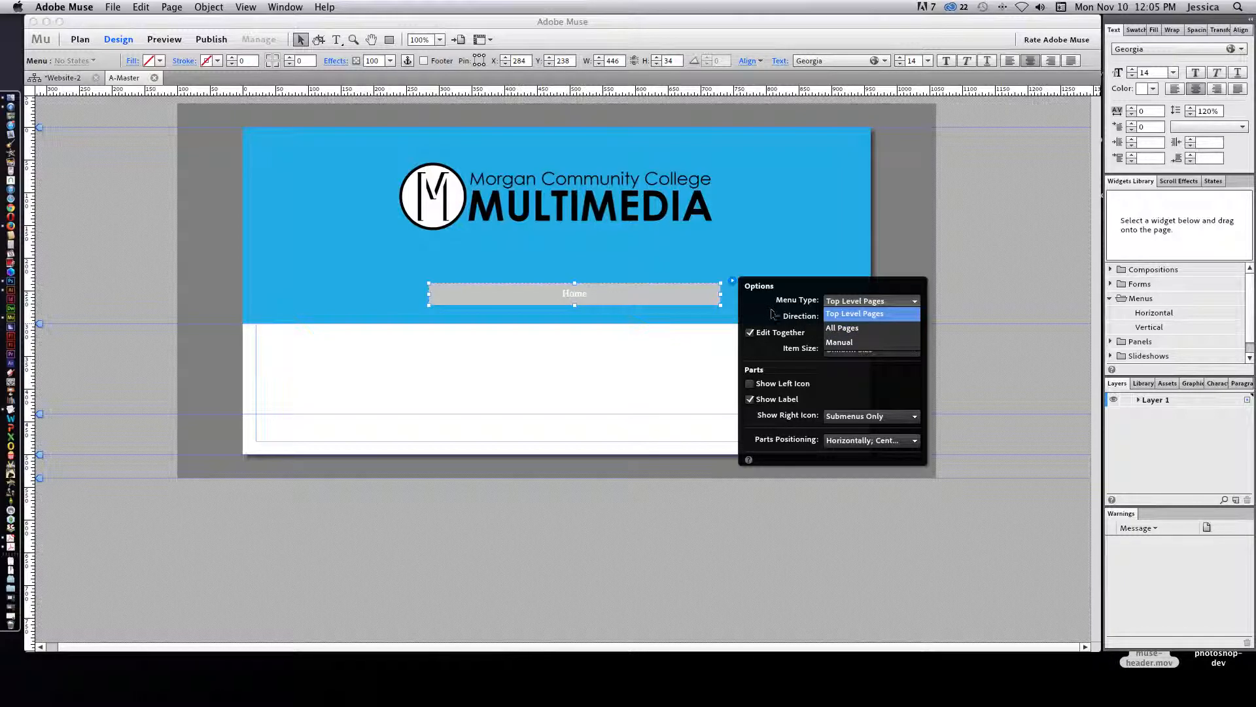
{"action": "left_click", "coordinate": [850, 343]}
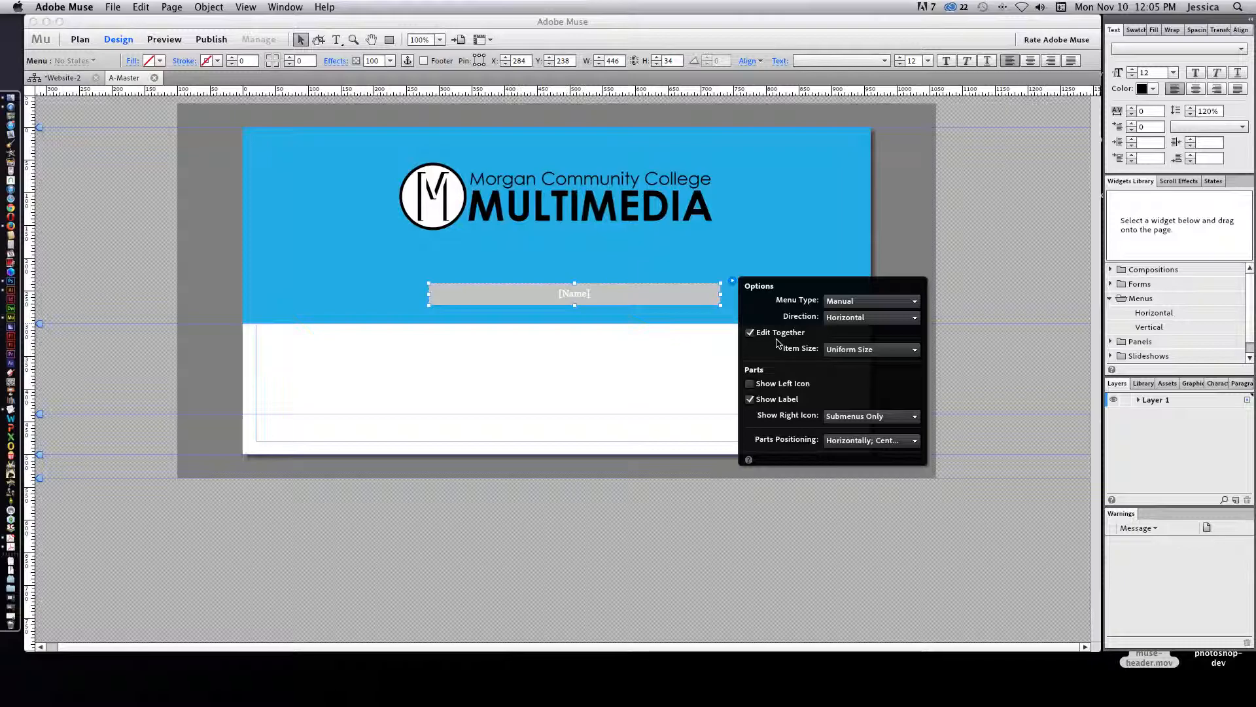
{"action": "left_click", "coordinate": [857, 349]}
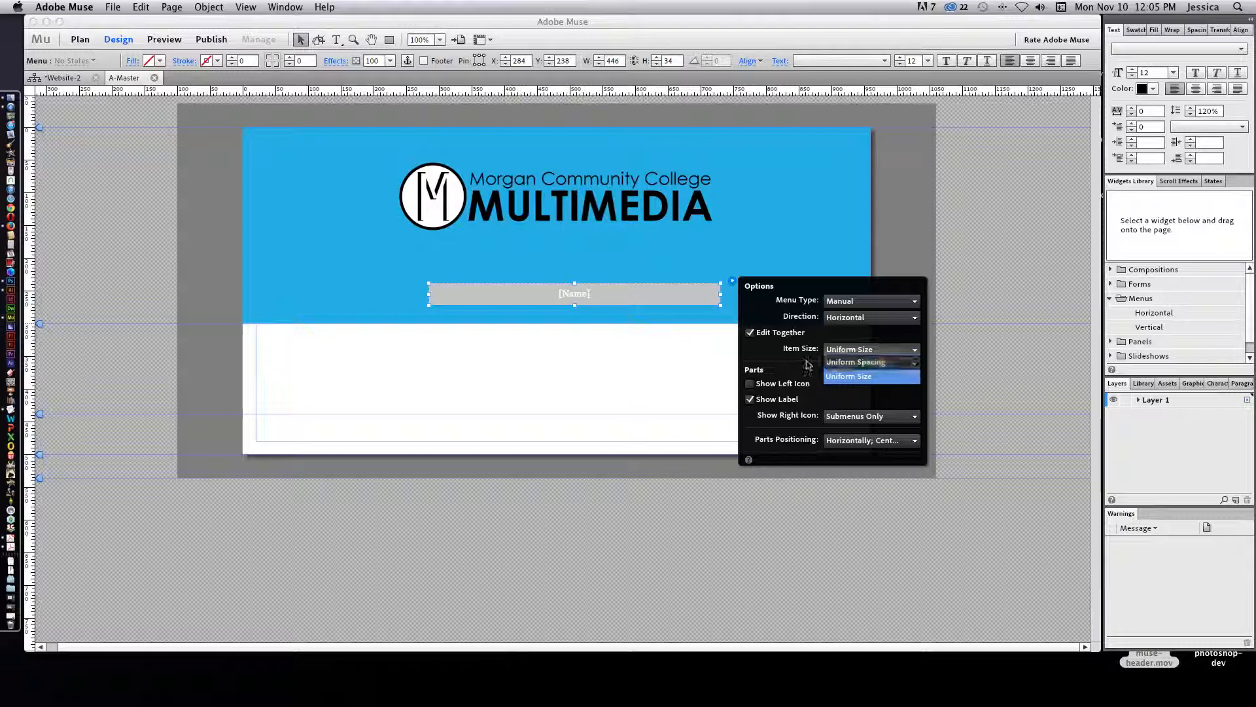
{"action": "left_click", "coordinate": [810, 371]}
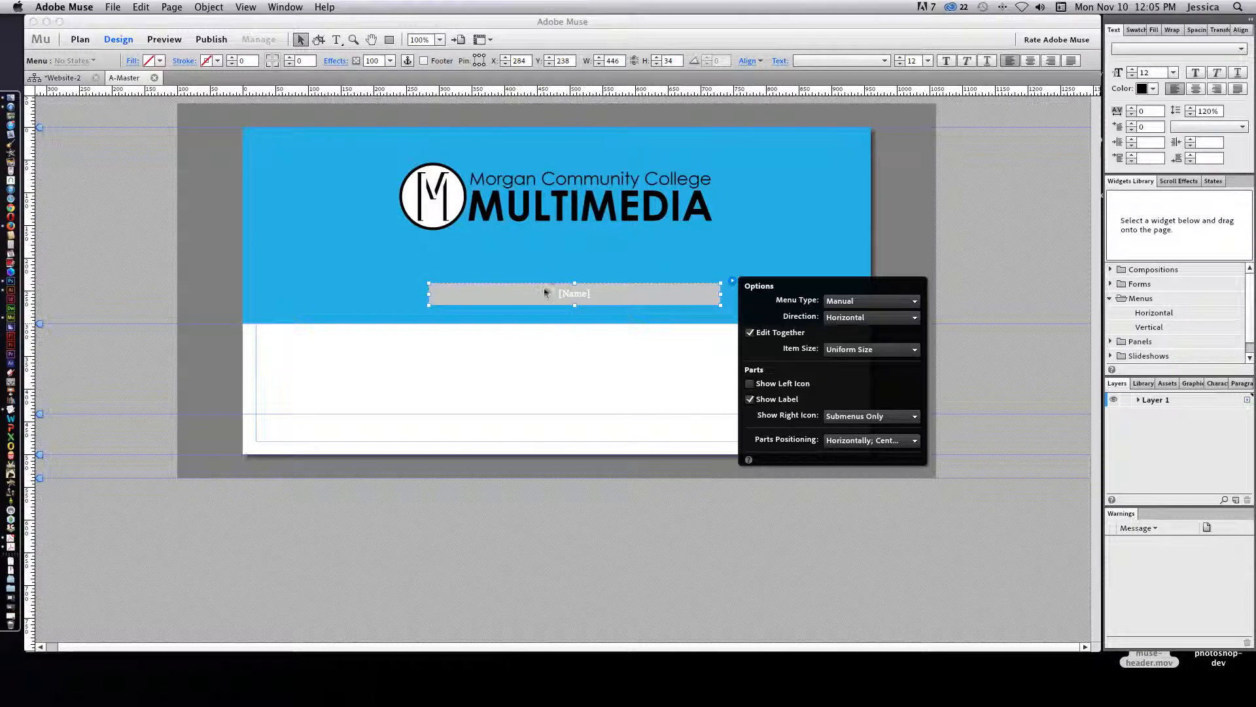
Step: Add two more items beside the existing one in the manual menu
{"action": "left_click", "coordinate": [581, 295]}
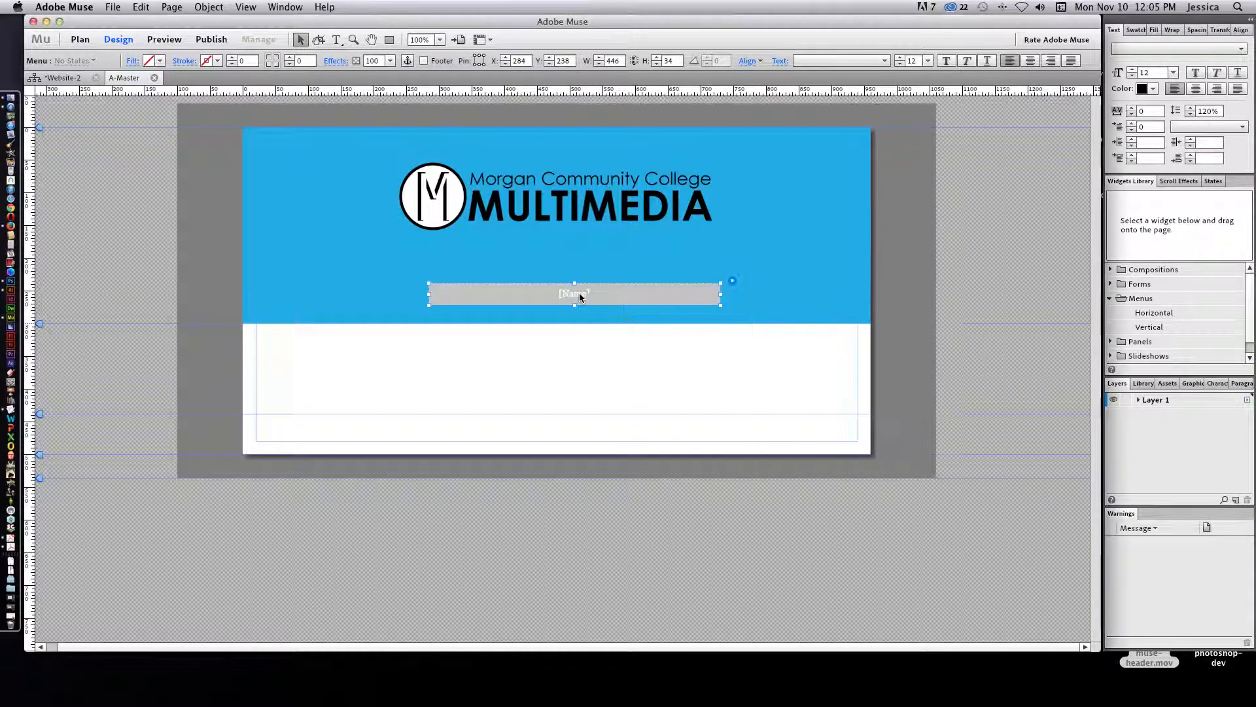
{"action": "left_click", "coordinate": [583, 295]}
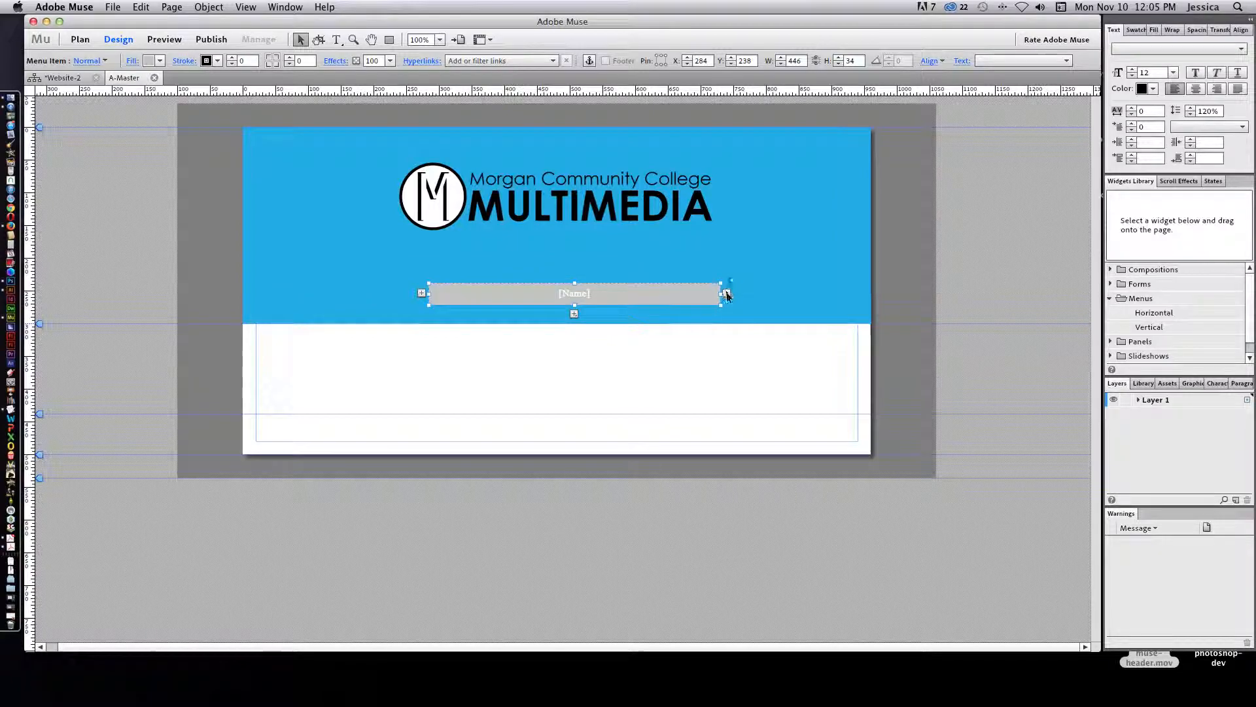
{"action": "left_click", "coordinate": [721, 352]}
{"action": "left_click", "coordinate": [675, 296]}
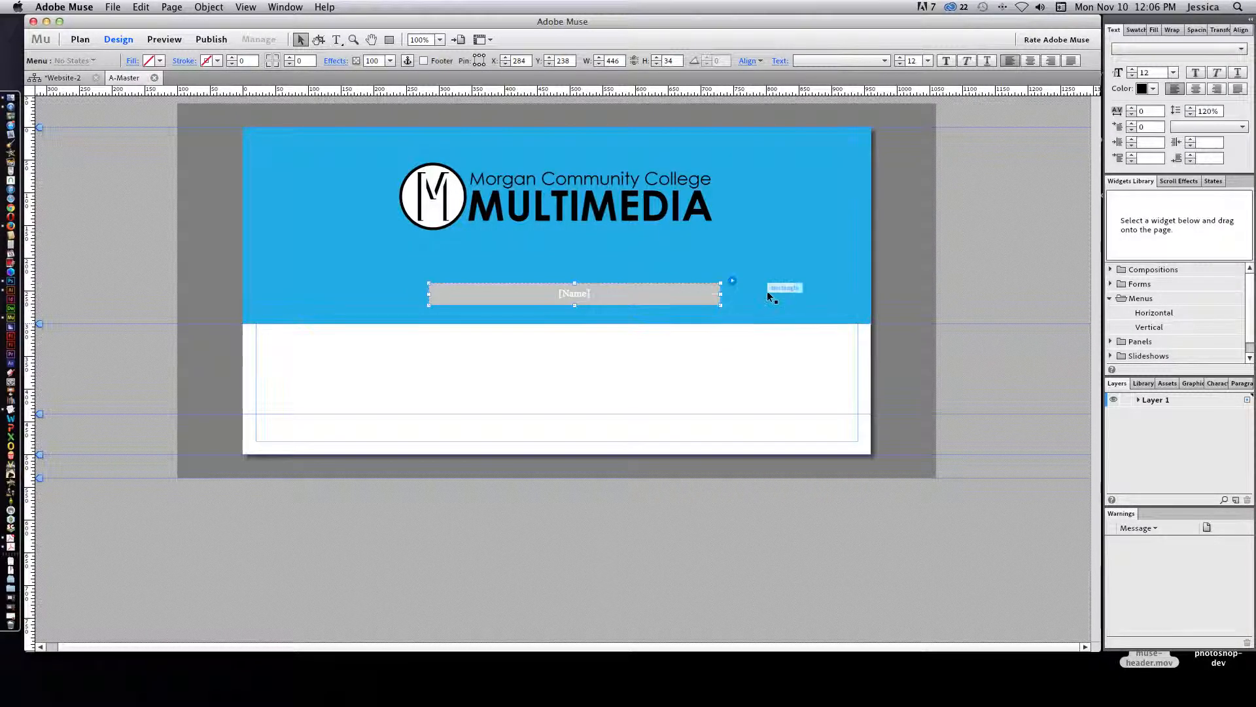
{"action": "left_click", "coordinate": [630, 298]}
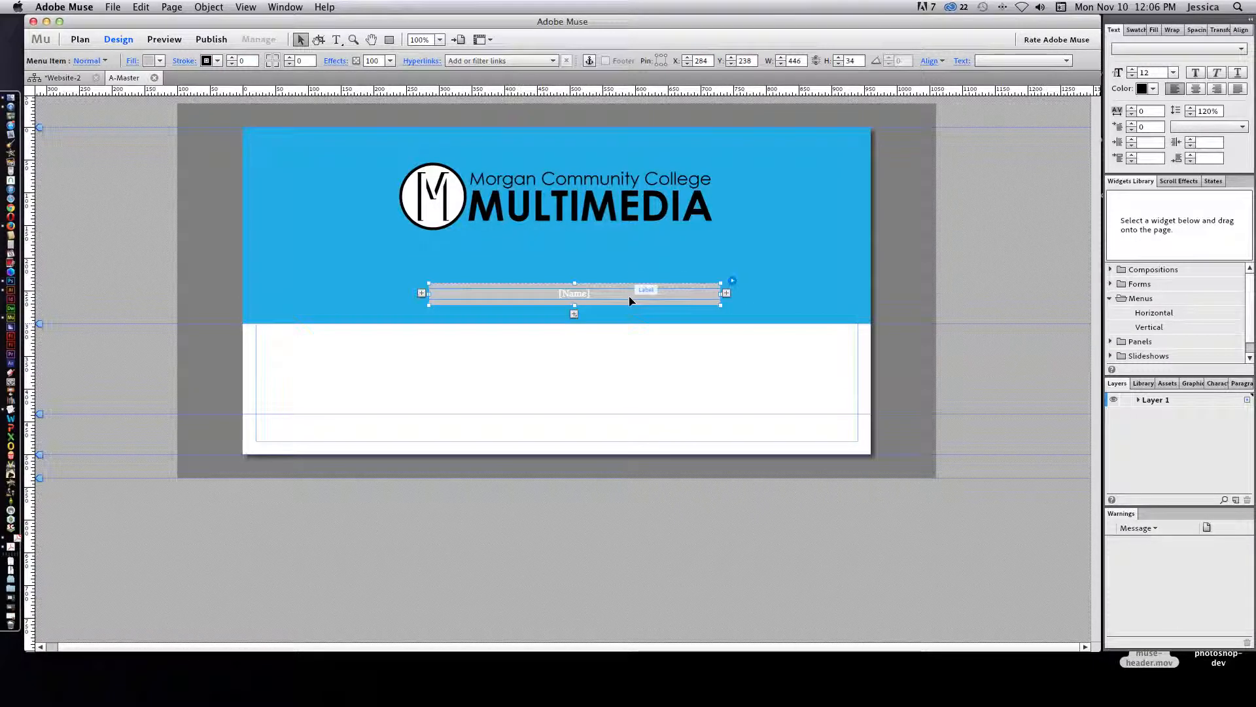
{"action": "left_click", "coordinate": [726, 293]}
{"action": "left_click", "coordinate": [580, 293]}
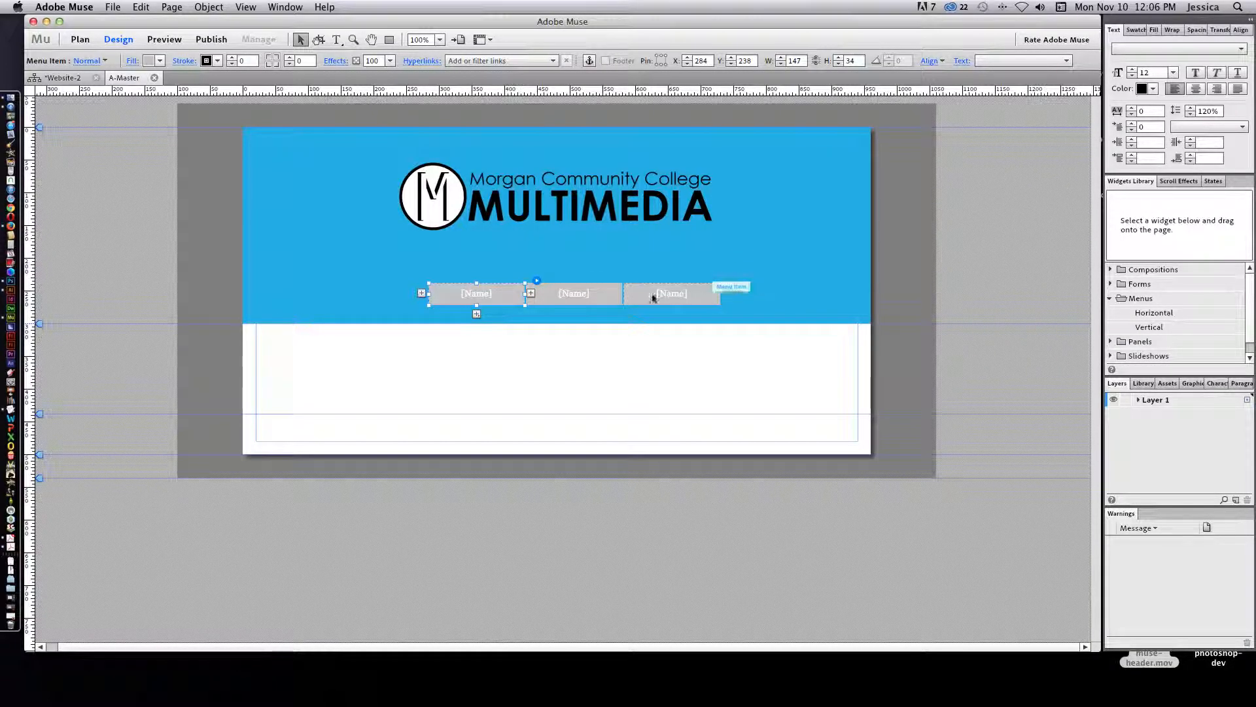
{"action": "left_click", "coordinate": [586, 362]}
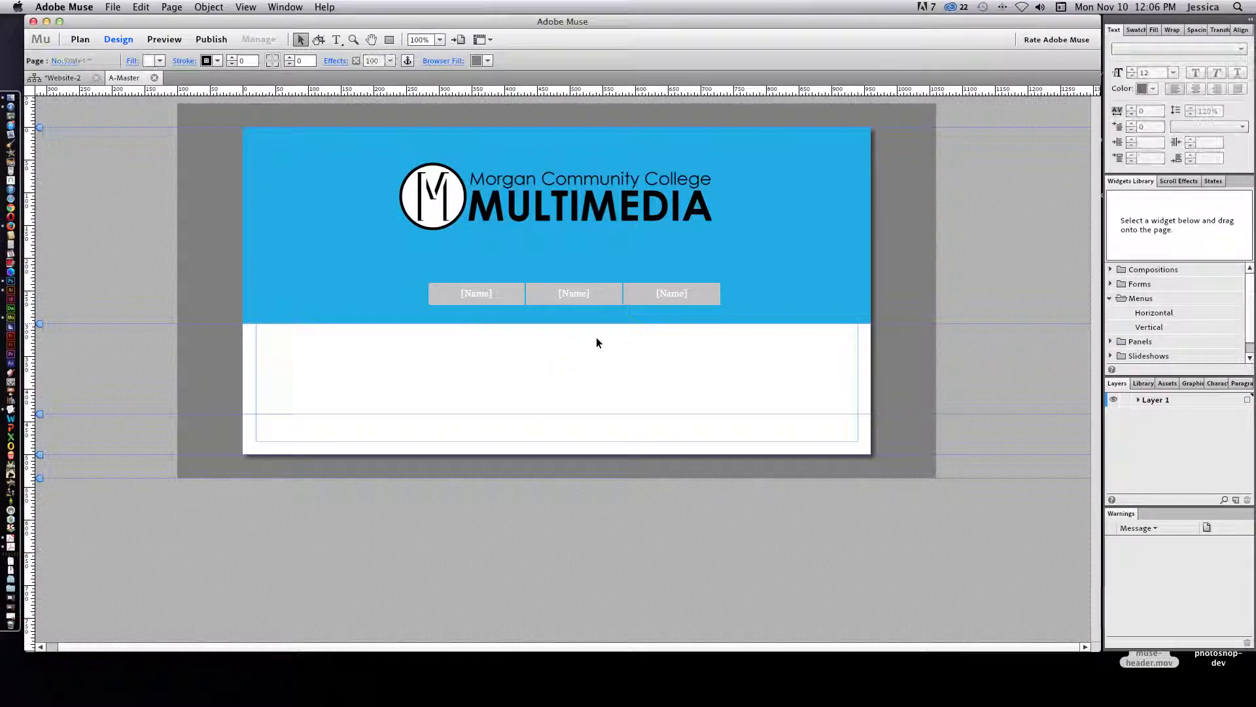
Step: Widen the menu to about 625 px and center it in the header below the logo, at about X 168, Y 214
{"action": "left_click", "coordinate": [598, 294]}
{"action": "left_click_drag", "start_coordinate": [721, 293], "coordinate": [814, 294]}
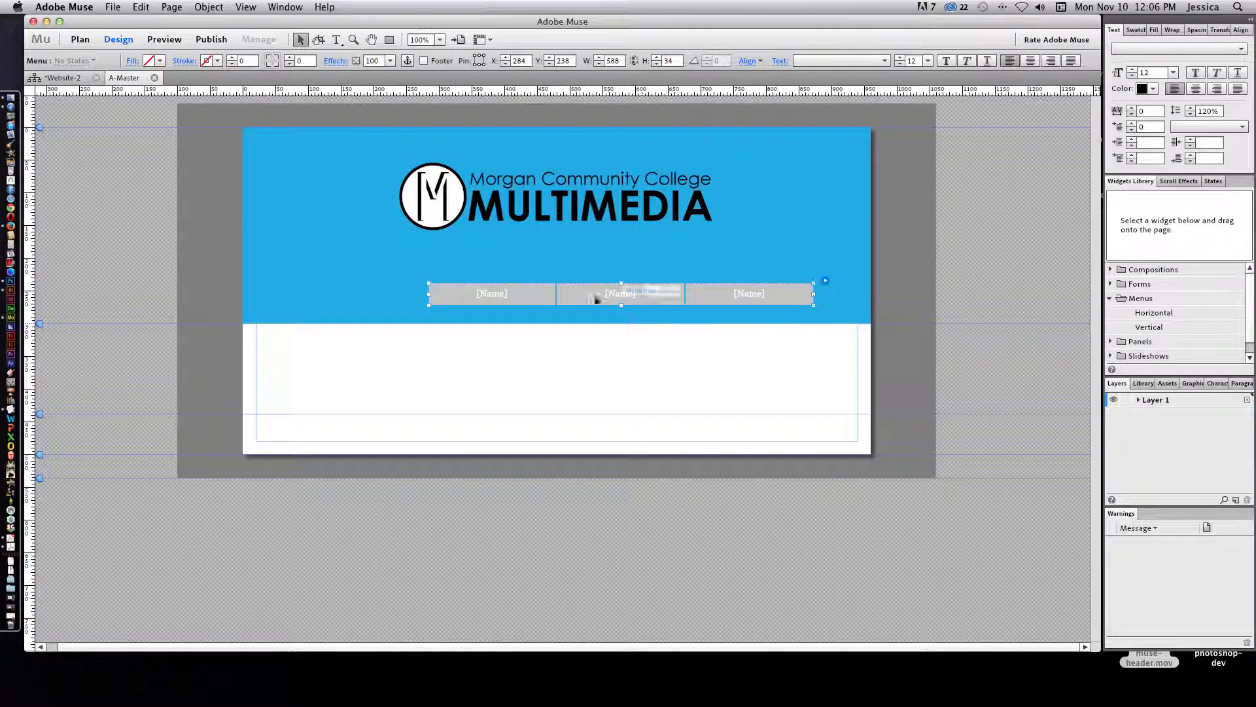
{"action": "left_click_drag", "start_coordinate": [428, 293], "coordinate": [405, 296]}
{"action": "left_click_drag", "start_coordinate": [658, 297], "coordinate": [604, 283]}
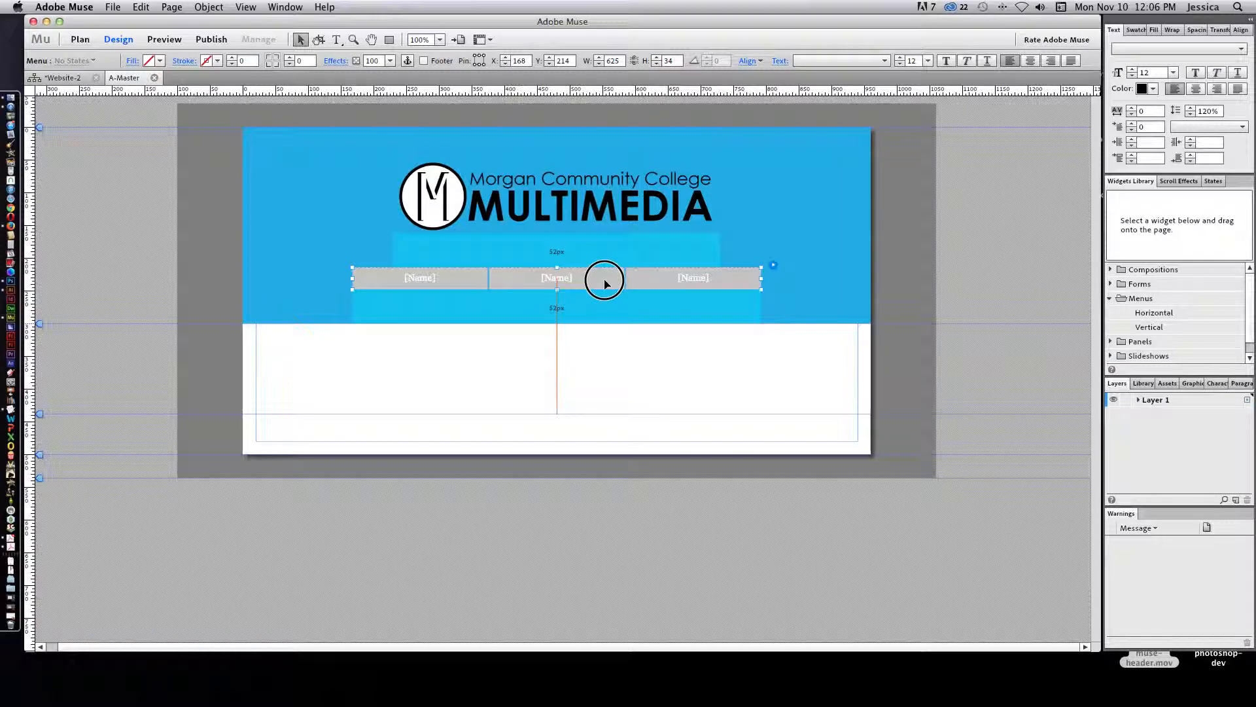
{"action": "left_click_drag", "start_coordinate": [605, 283], "coordinate": [604, 282]}
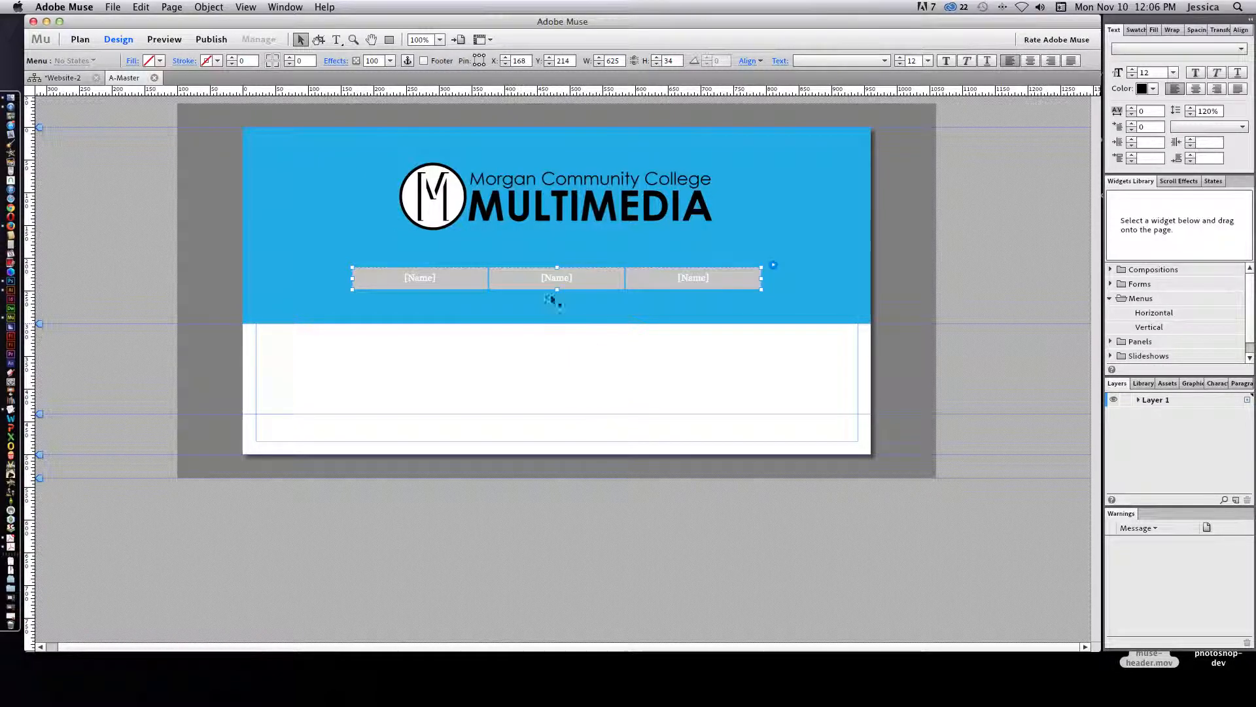
Step: Label the three menu items About Us, Our Skills and Our Work, in order
{"action": "left_click", "coordinate": [423, 276]}
{"action": "double_click", "coordinate": [420, 276]}
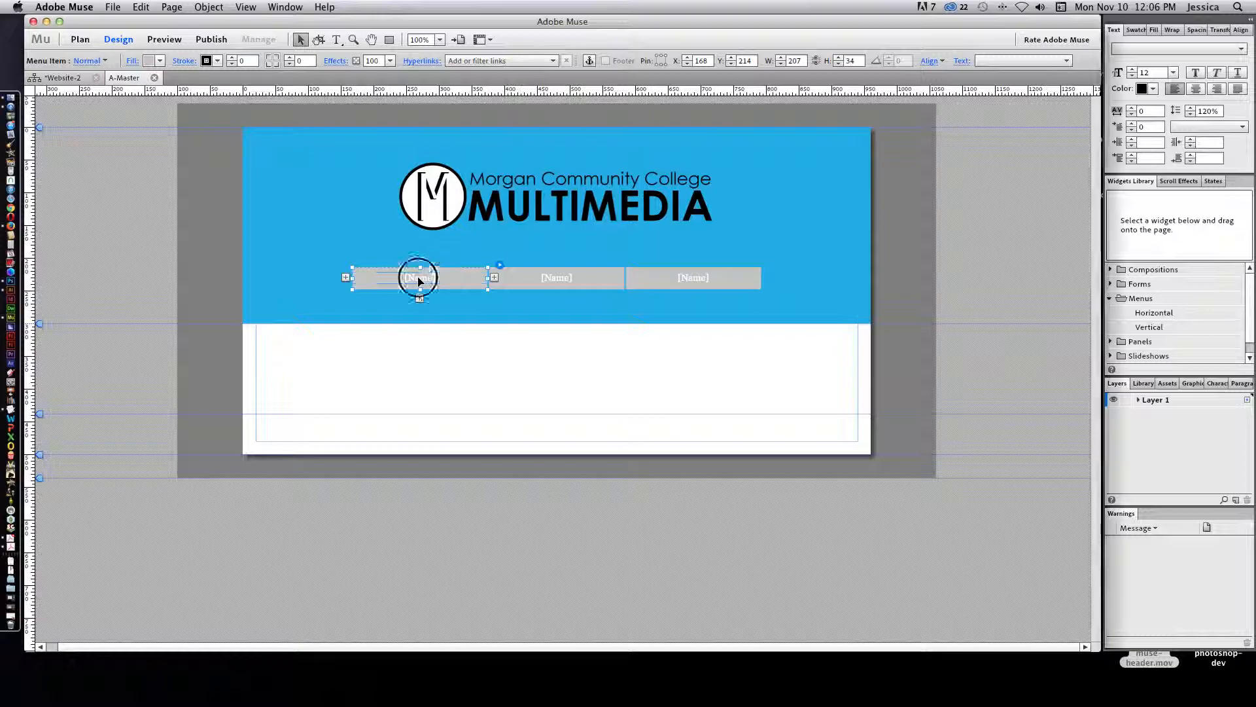
{"action": "double_click", "coordinate": [420, 276]}
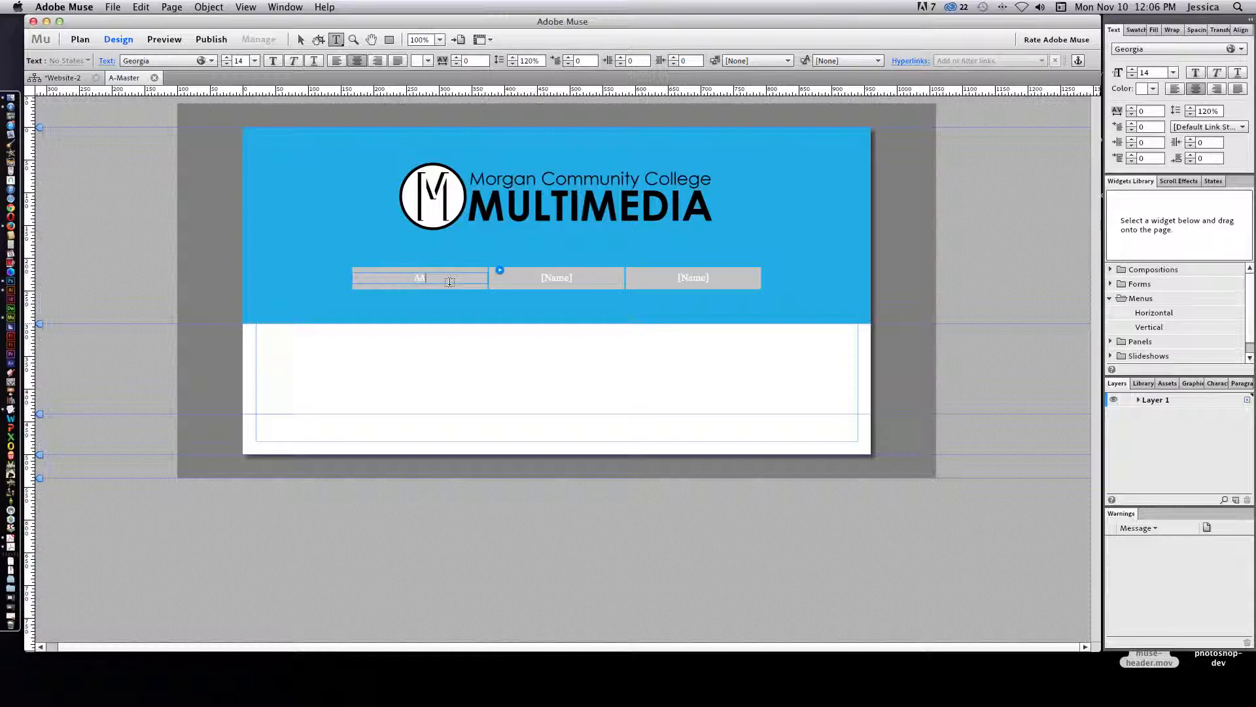
{"action": "left_click", "coordinate": [554, 280]}
{"action": "double_click", "coordinate": [555, 280]}
{"action": "double_click", "coordinate": [517, 278]}
{"action": "type", "text": "Our Skills"}
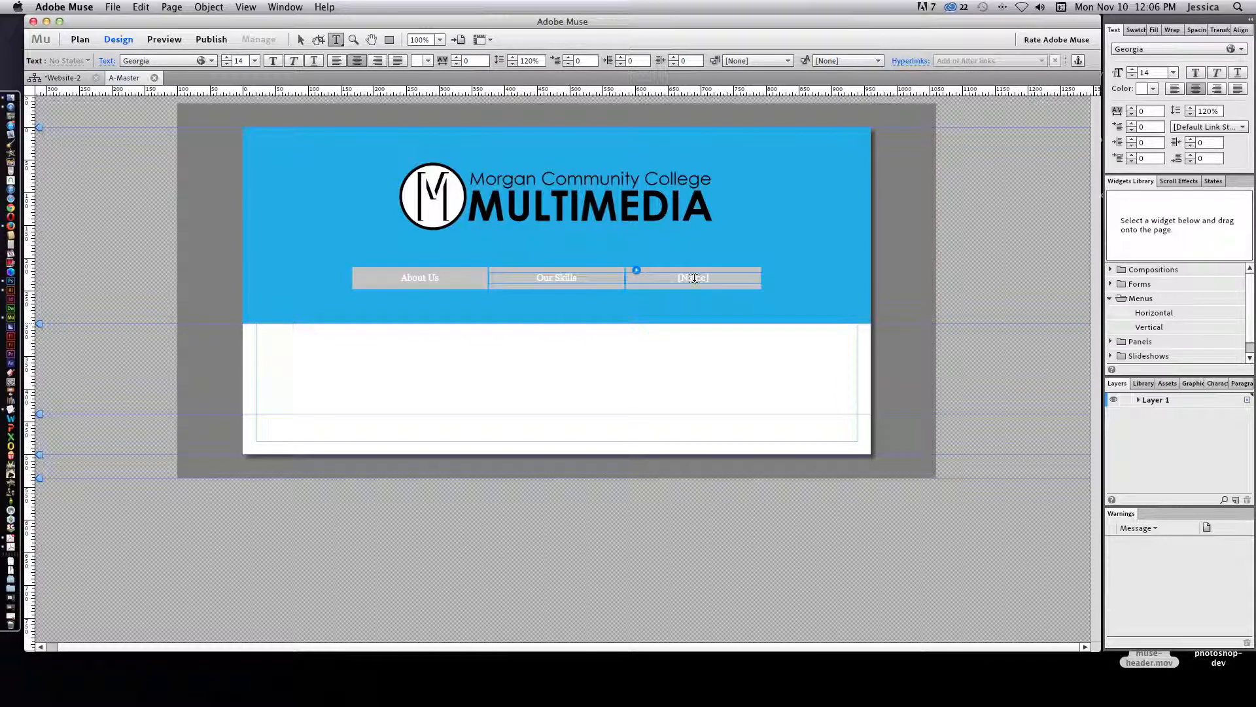
{"action": "double_click", "coordinate": [628, 277]}
{"action": "type", "text": "Our Work"}
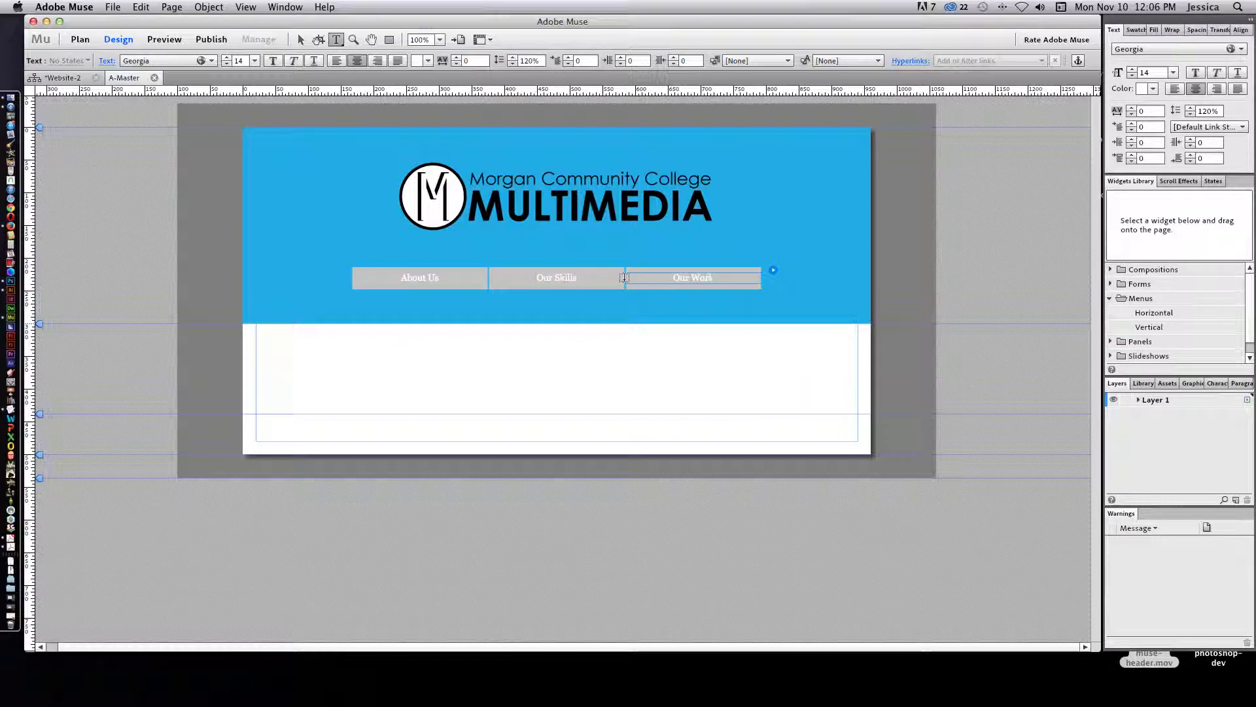
{"action": "left_click", "coordinate": [301, 39]}
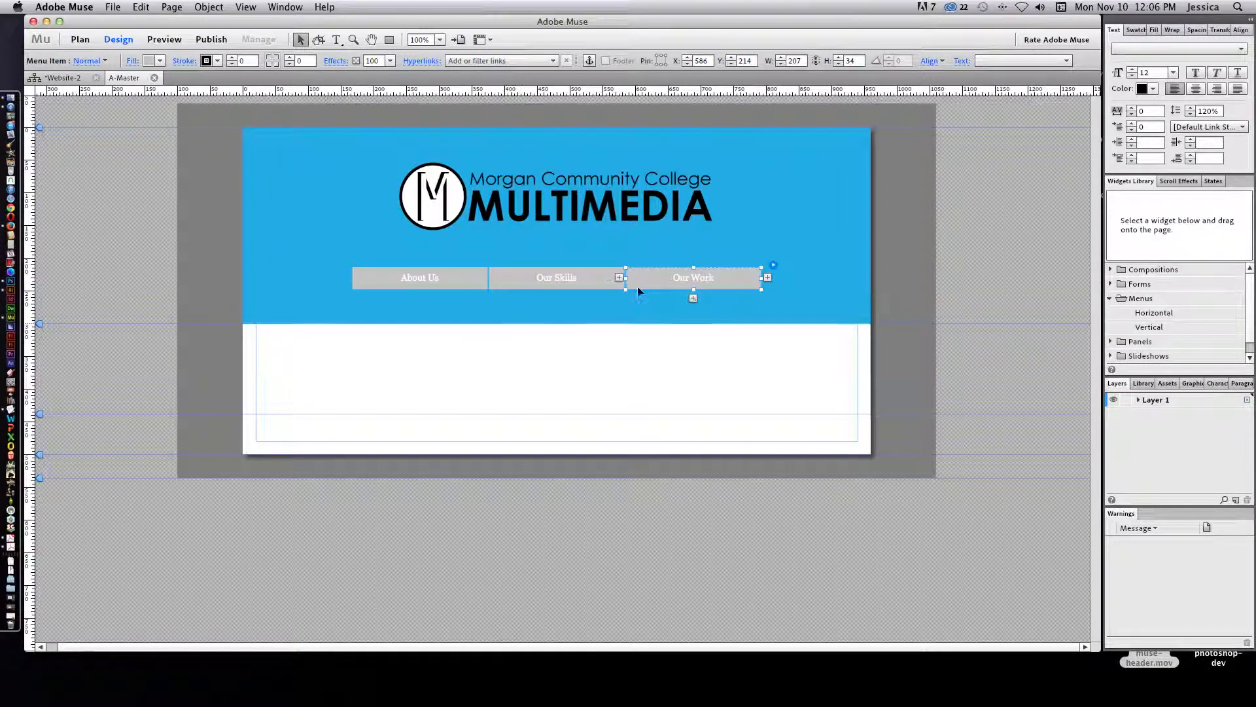
Step: Change the Normal state fill of the menu items to dark blue 2D667E
{"action": "left_click", "coordinate": [452, 278]}
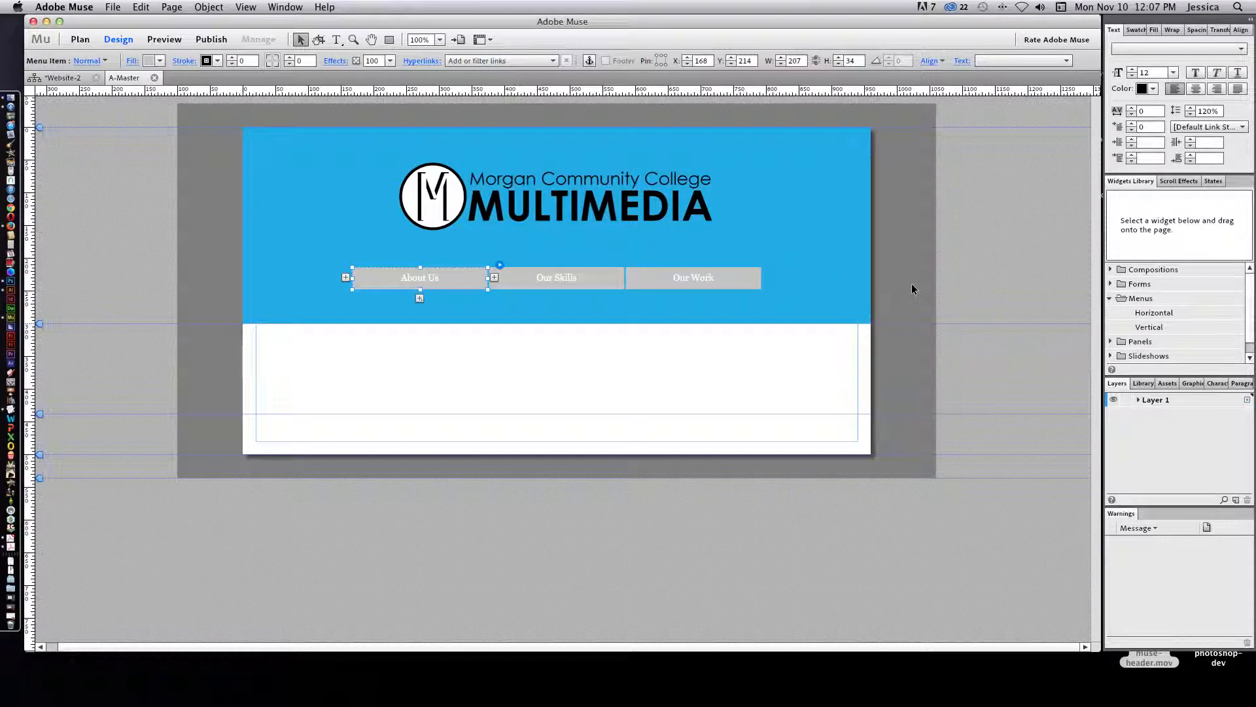
{"action": "left_click", "coordinate": [1213, 181]}
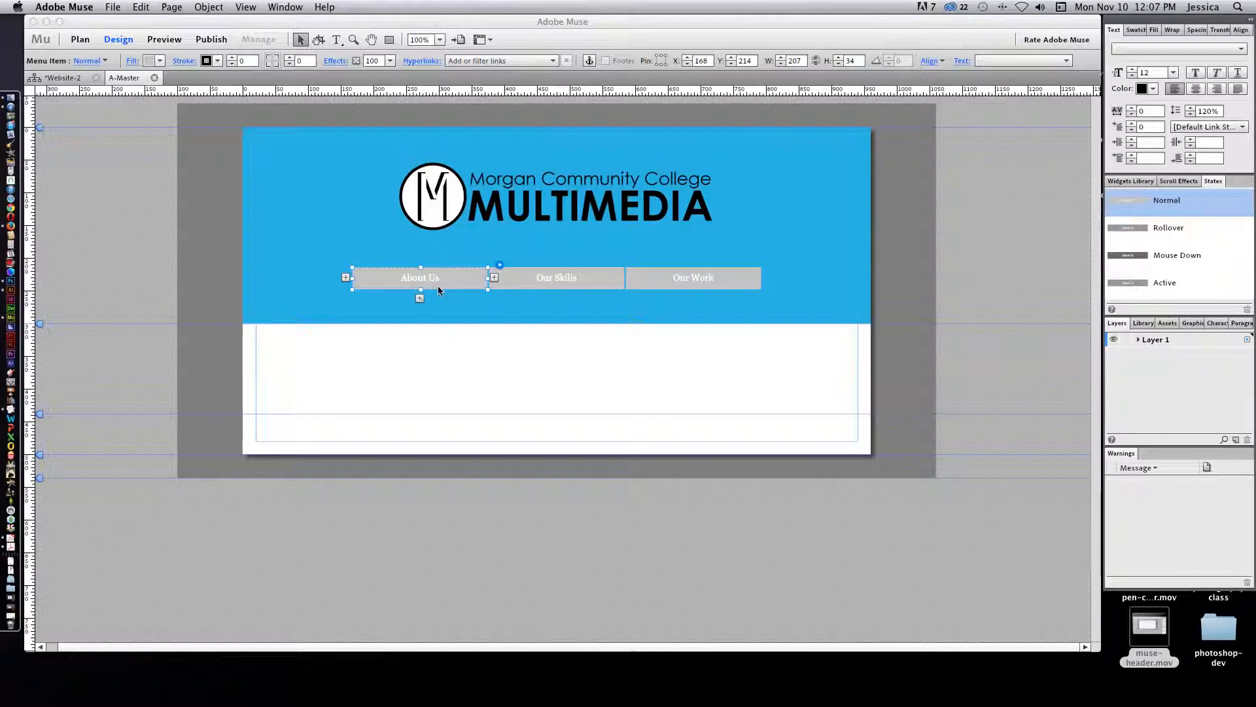
{"action": "left_click", "coordinate": [160, 62]}
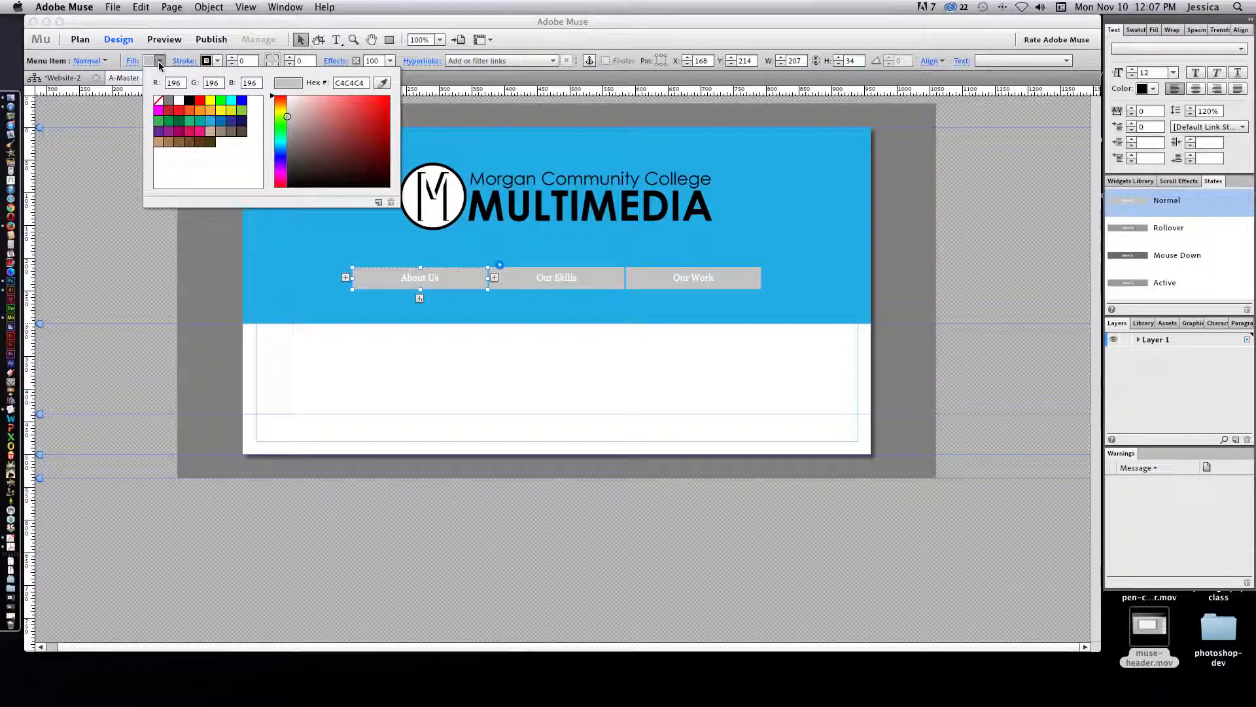
{"action": "left_click", "coordinate": [210, 121]}
{"action": "left_click_drag", "start_coordinate": [347, 139], "coordinate": [354, 142]}
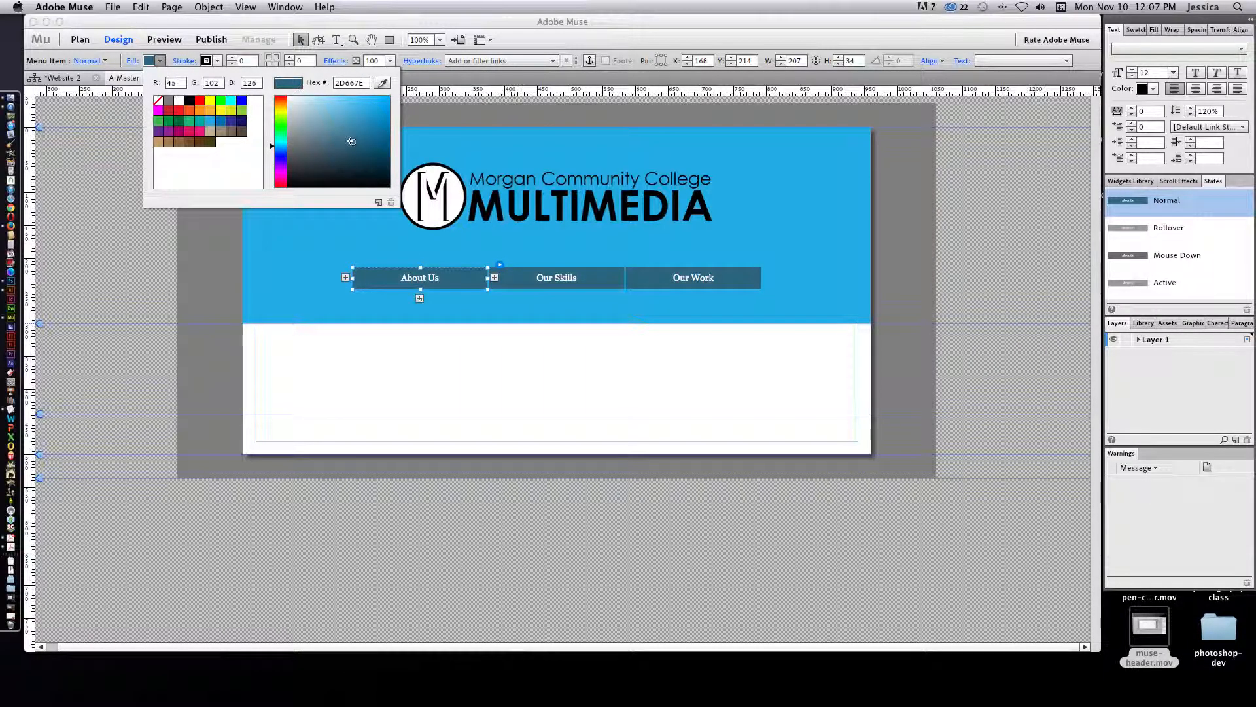
Step: Change the Rollover state fill of the menu items to yellow-orange FBBF3B
{"action": "left_click", "coordinate": [1169, 228]}
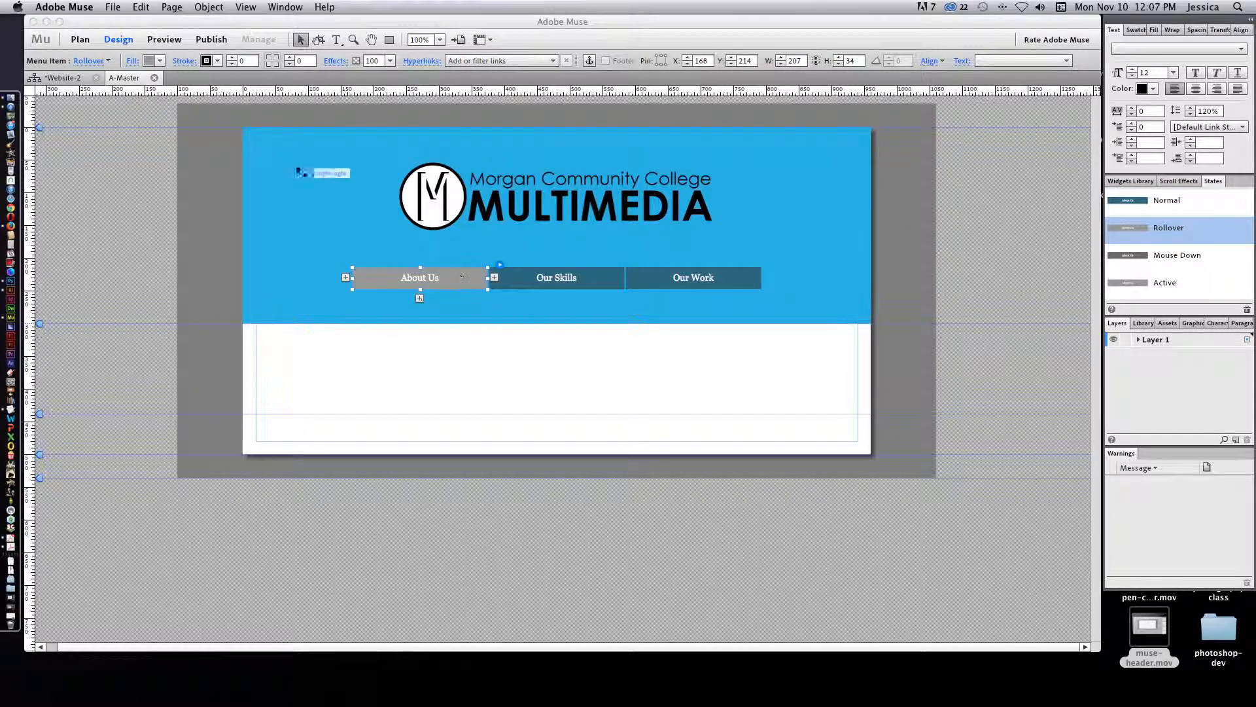
{"action": "left_click", "coordinate": [159, 61]}
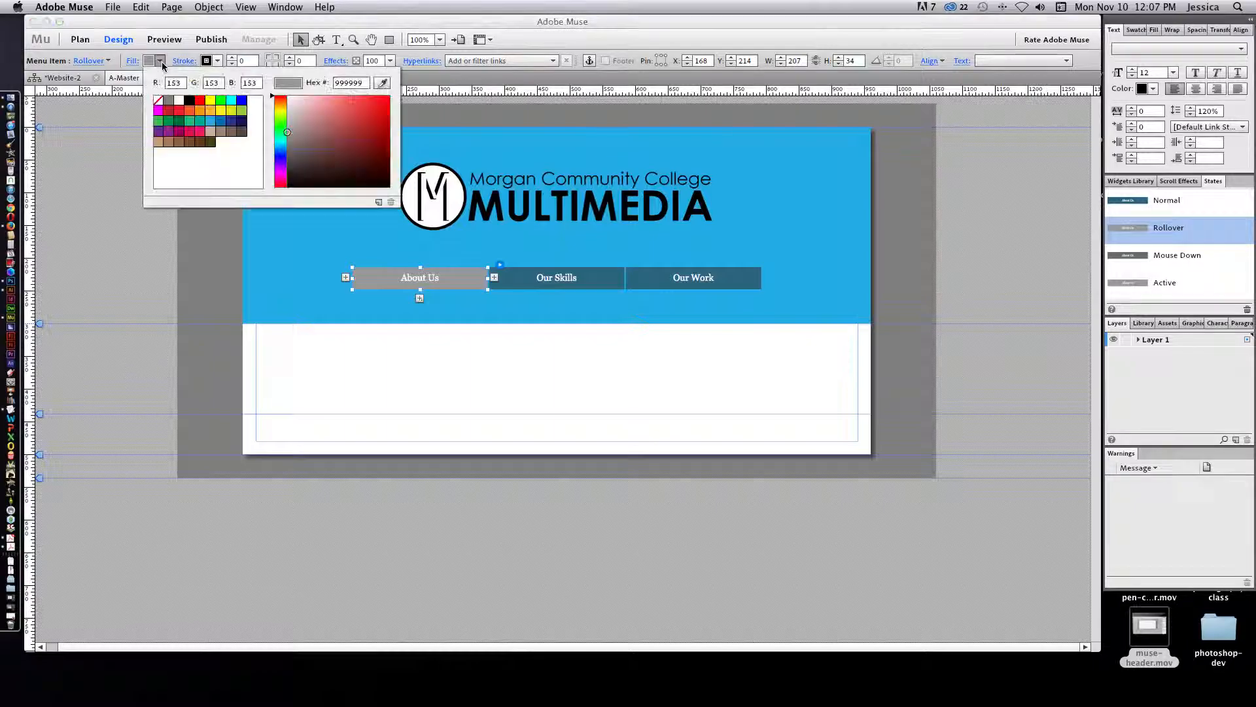
{"action": "left_click", "coordinate": [210, 112]}
{"action": "left_click_drag", "start_coordinate": [280, 118], "coordinate": [284, 110]}
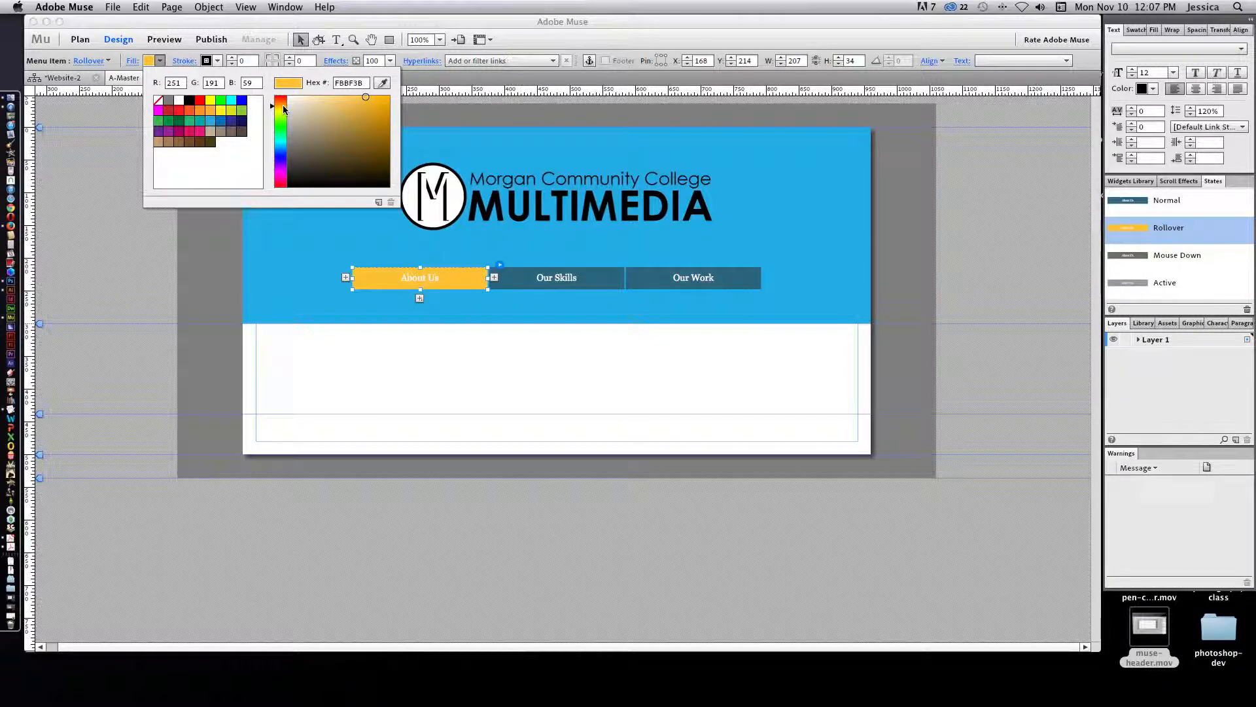
Step: Set the Mouse Down state fill of the menu items to orange F7931E
{"action": "left_click", "coordinate": [1181, 260]}
{"action": "left_click", "coordinate": [1181, 260]}
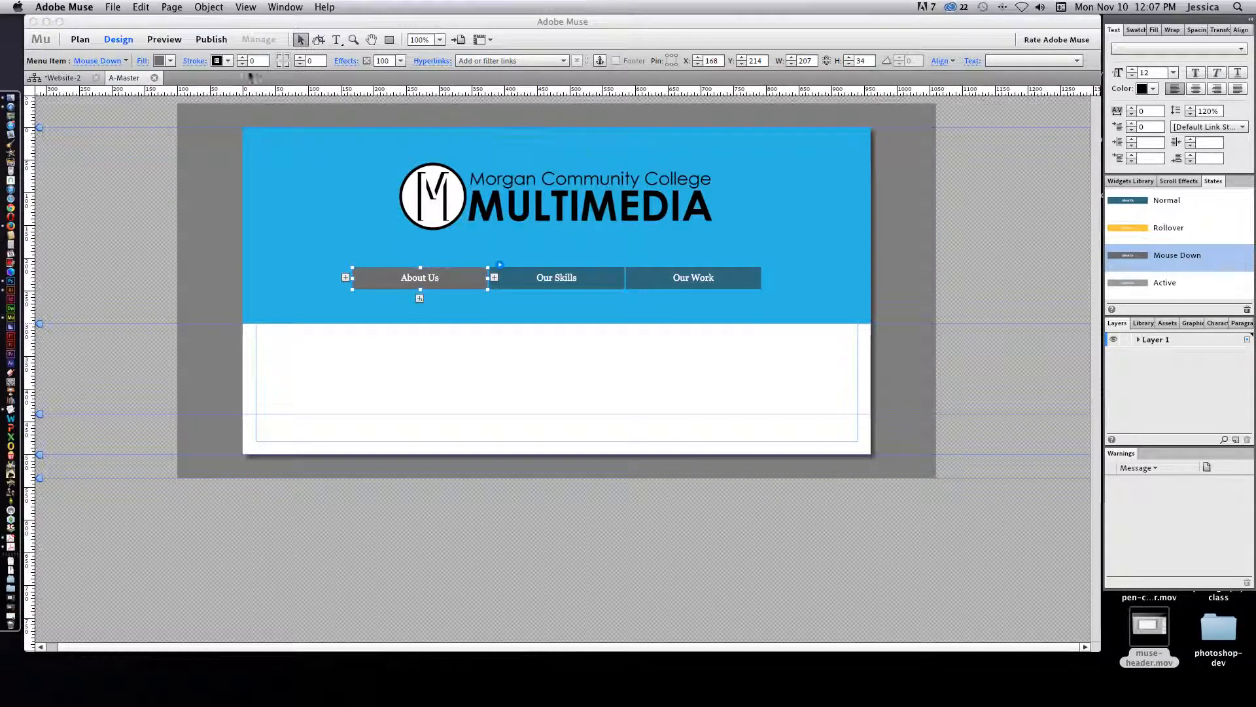
{"action": "left_click", "coordinate": [170, 61]}
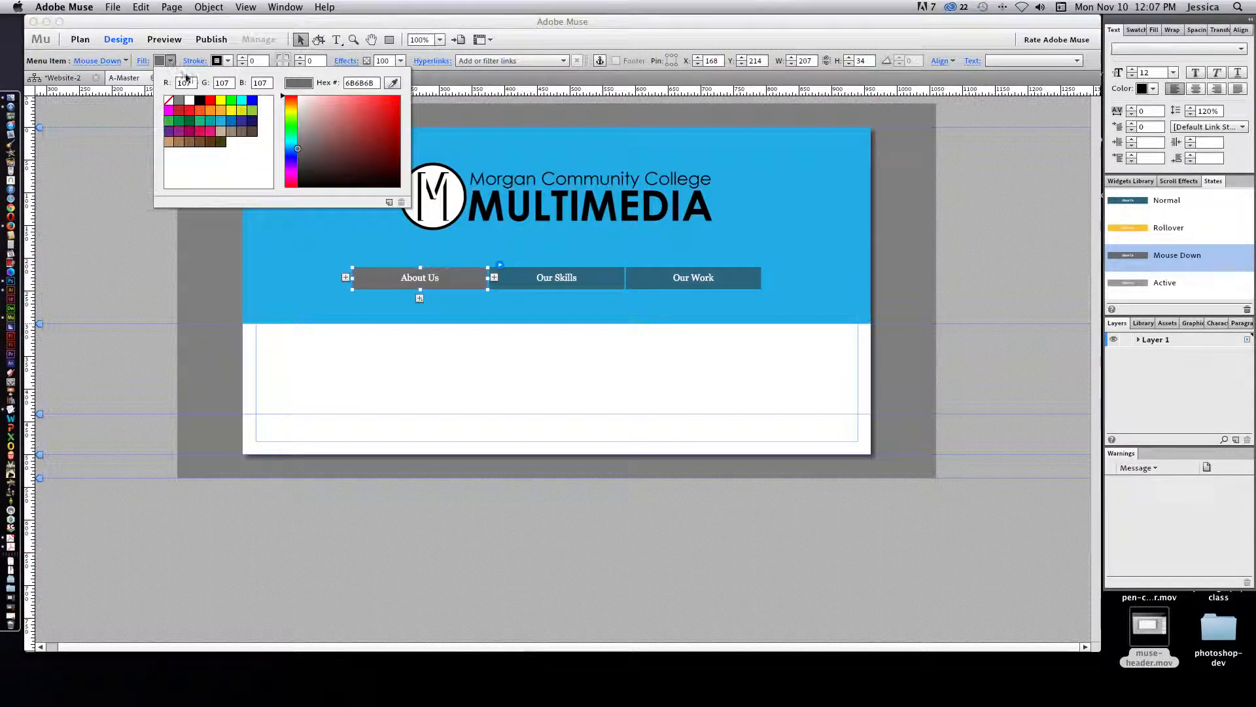
{"action": "left_click", "coordinate": [212, 113]}
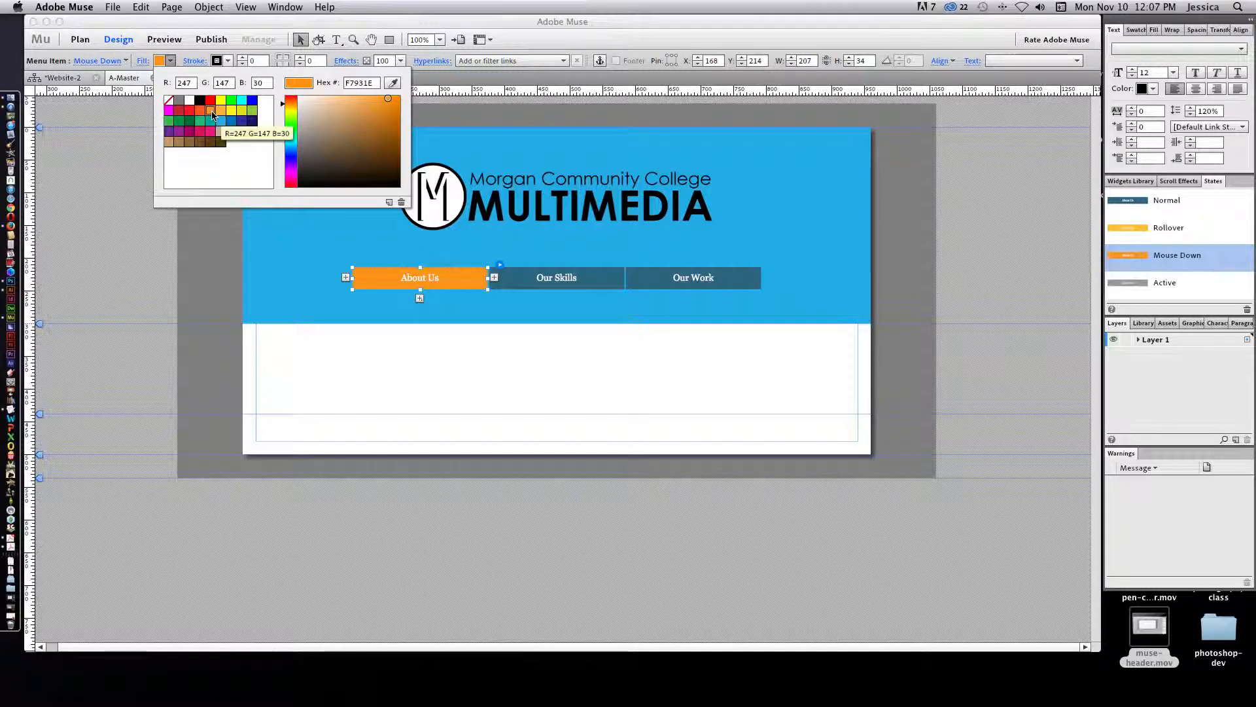
Step: Give the menu items' Active state a very dark blue 0E2D3A fill and deselect the menu
{"action": "left_click", "coordinate": [1168, 285]}
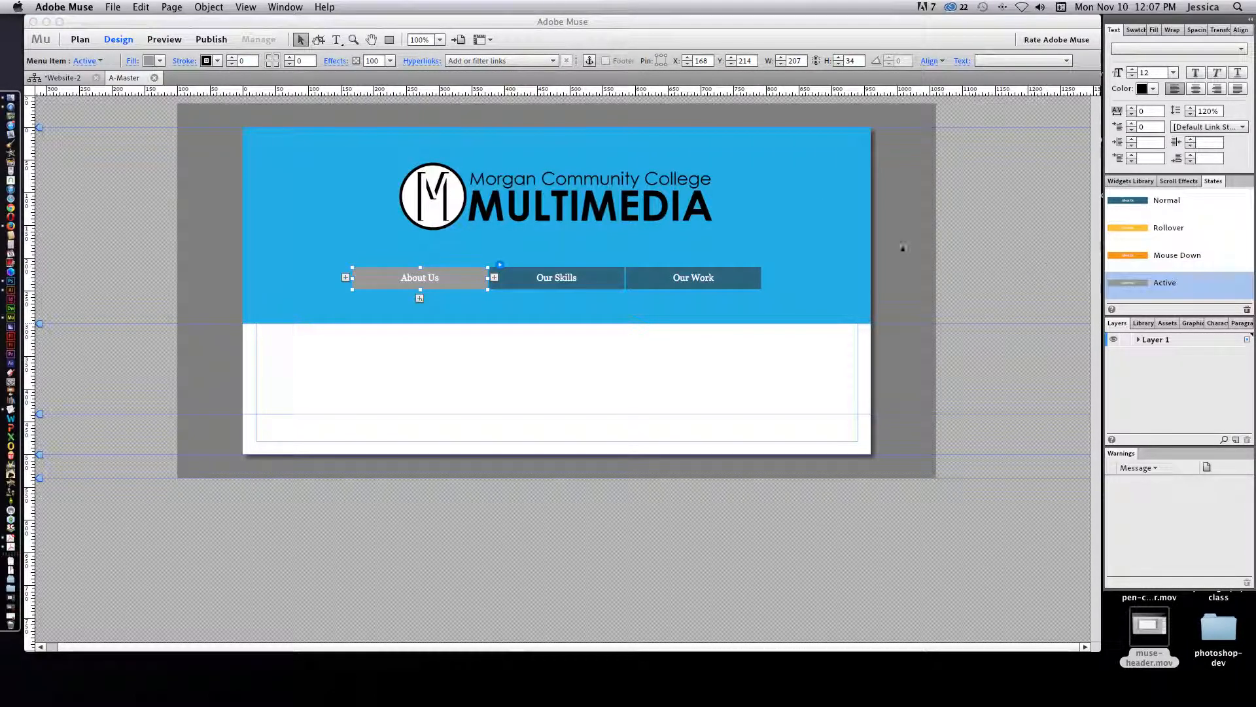
{"action": "left_click", "coordinate": [159, 61]}
{"action": "left_click", "coordinate": [211, 121]}
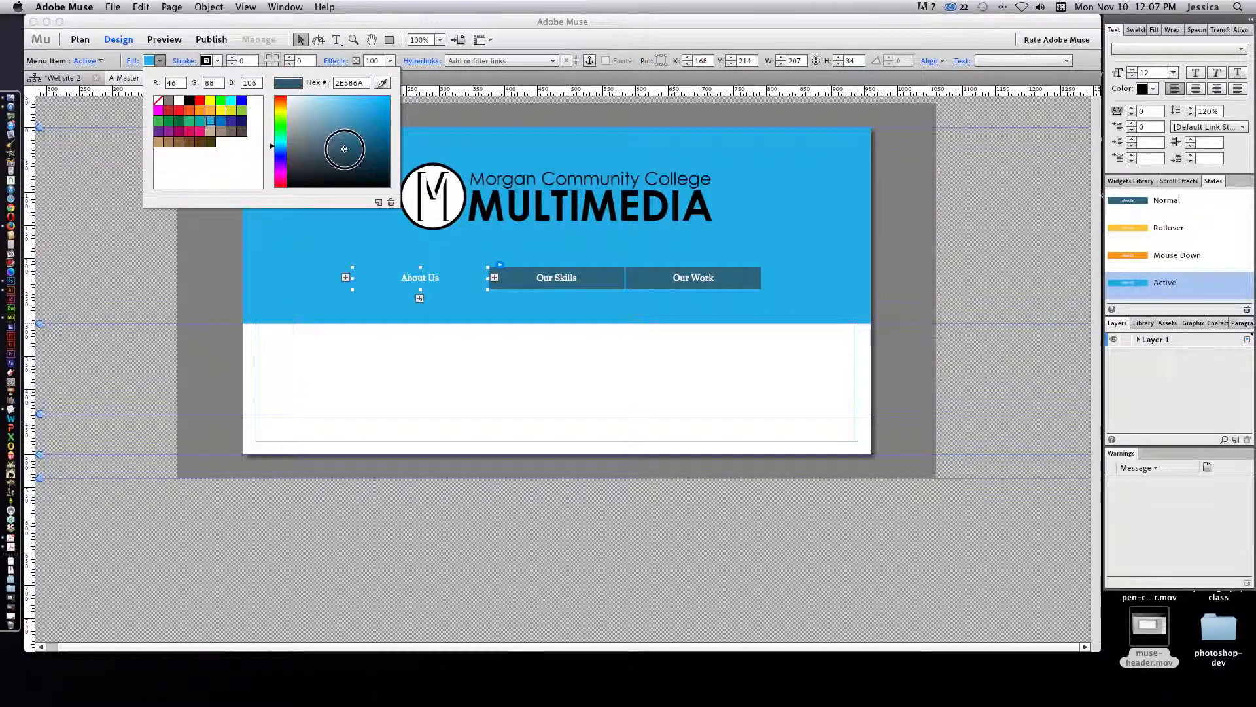
{"action": "left_click", "coordinate": [365, 166]}
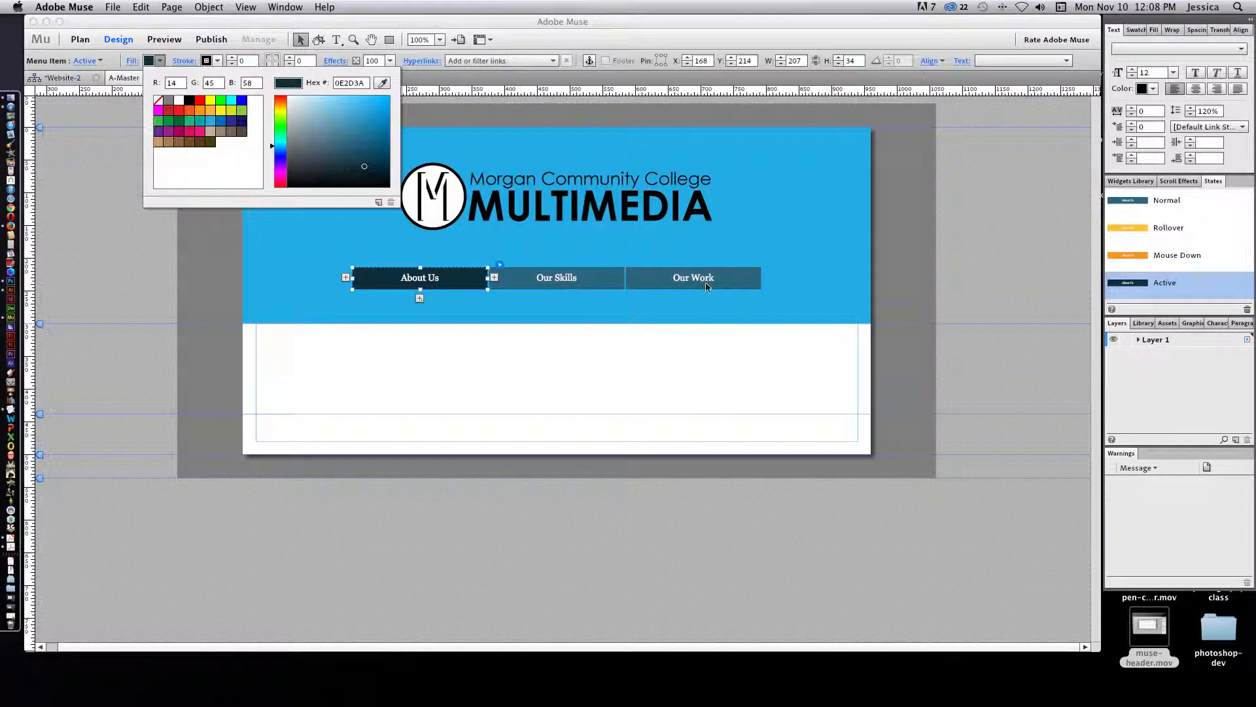
{"action": "left_click", "coordinate": [972, 252]}
{"action": "left_click", "coordinate": [607, 347]}
Step: Add a shadow effect with the default settings to the Rollover state of the About Us menu item
{"action": "left_click", "coordinate": [469, 277]}
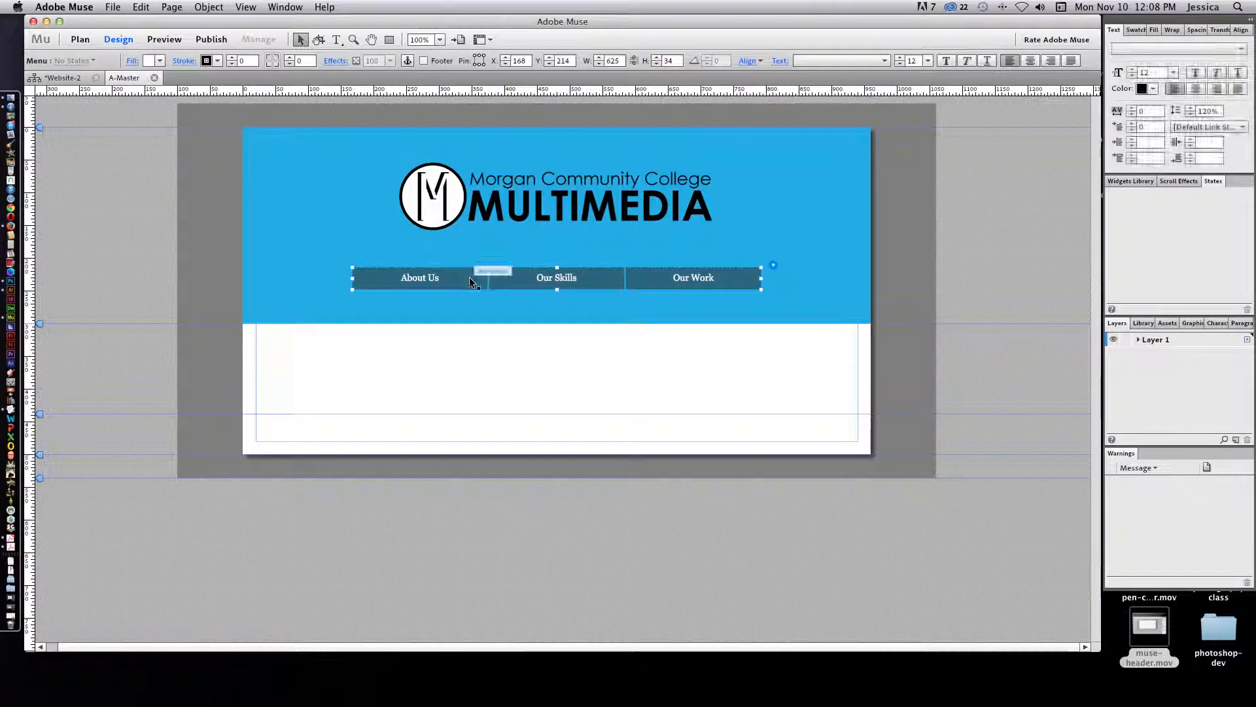
{"action": "left_click", "coordinate": [469, 280]}
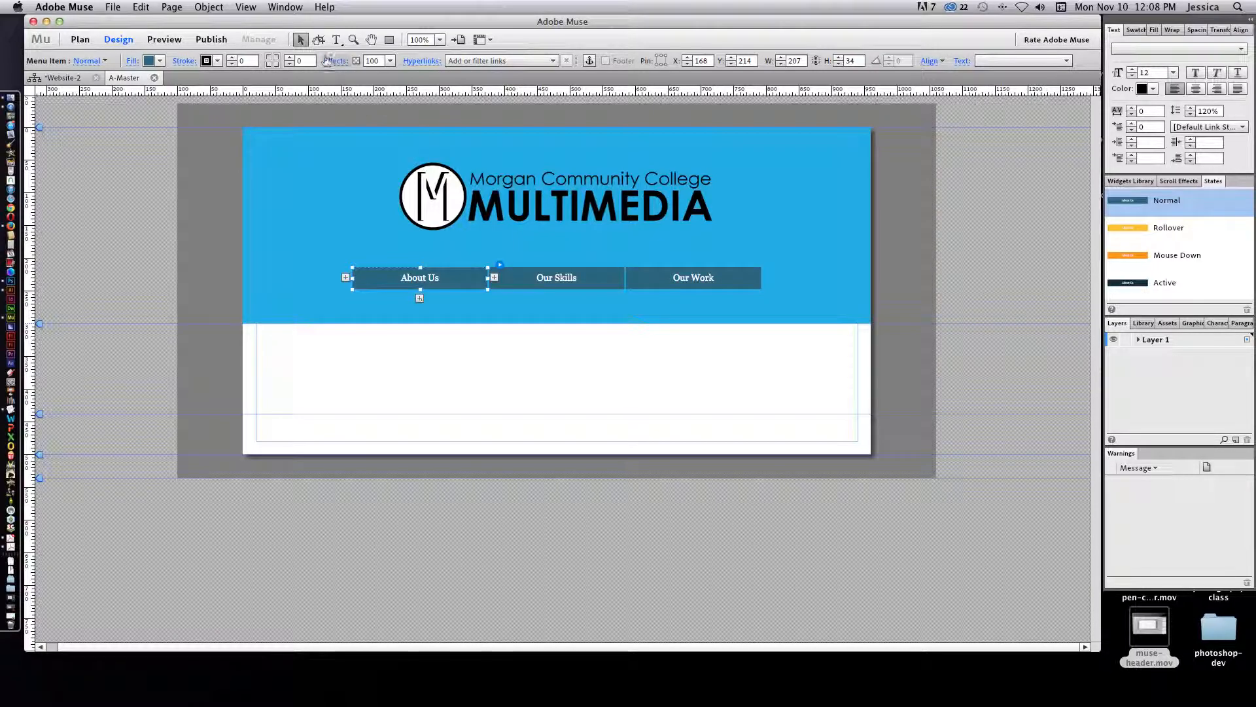
{"action": "left_click", "coordinate": [1171, 229]}
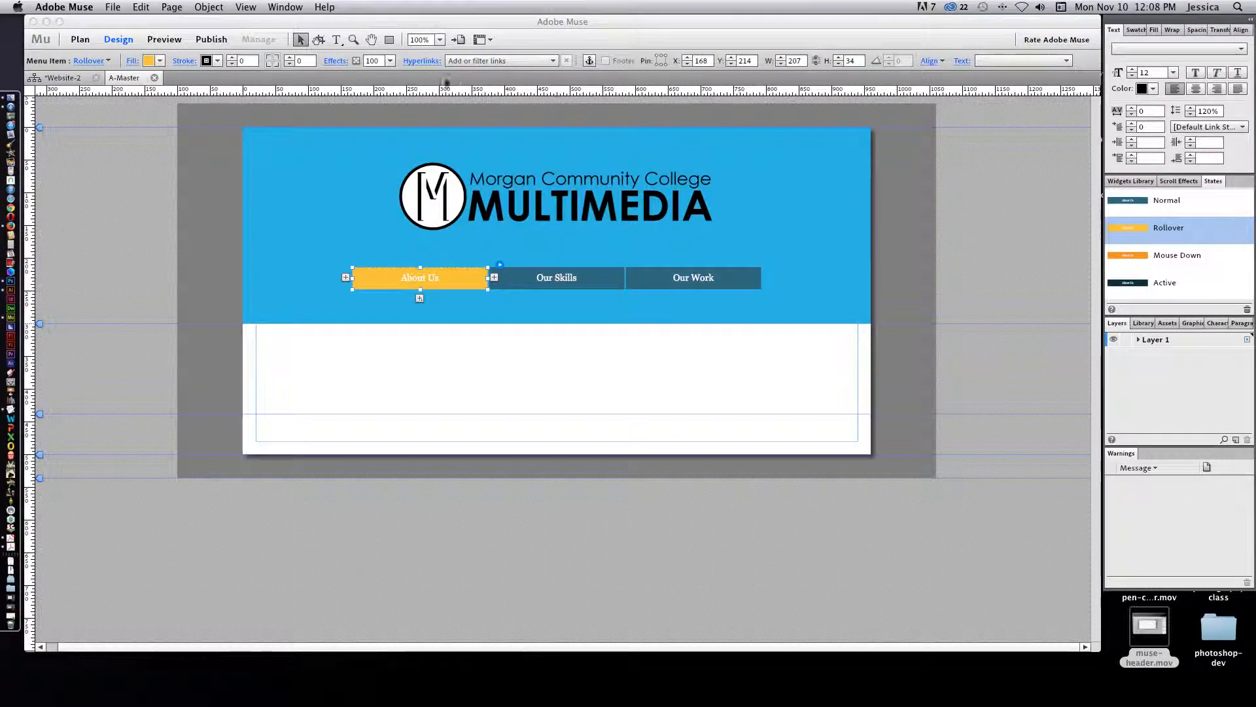
{"action": "left_click", "coordinate": [336, 60]}
{"action": "left_click", "coordinate": [338, 103]}
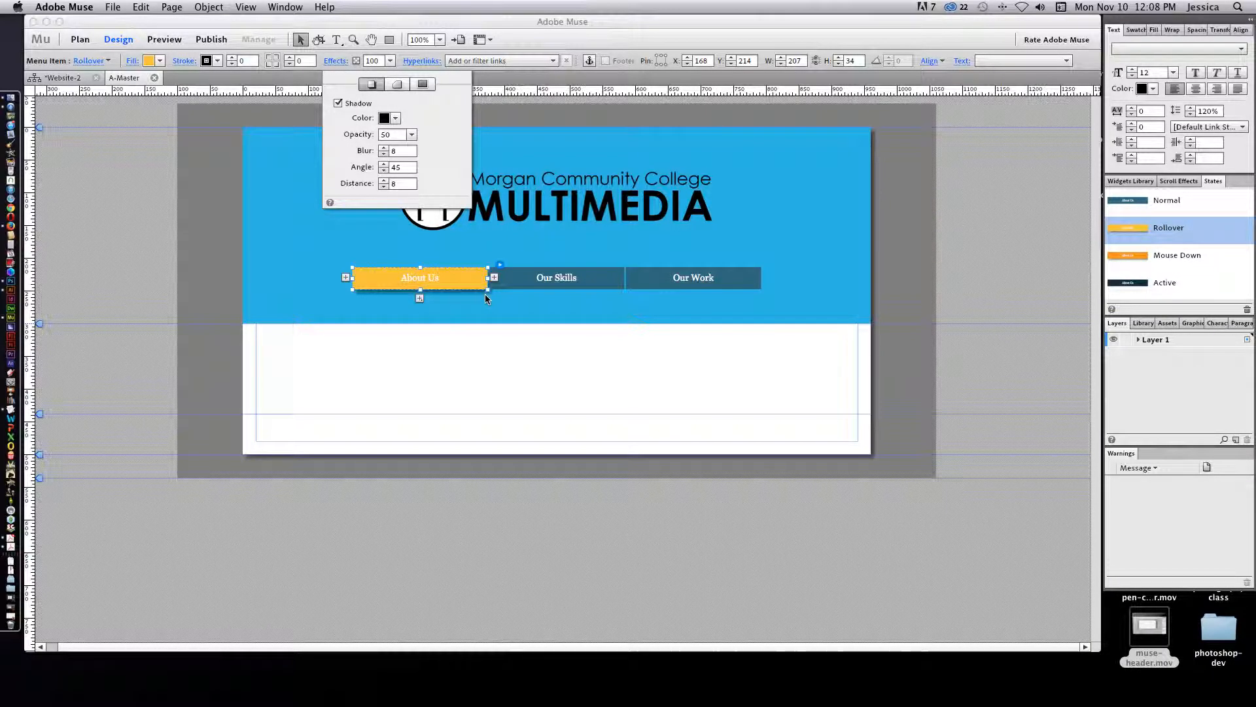
{"action": "left_click", "coordinate": [468, 351]}
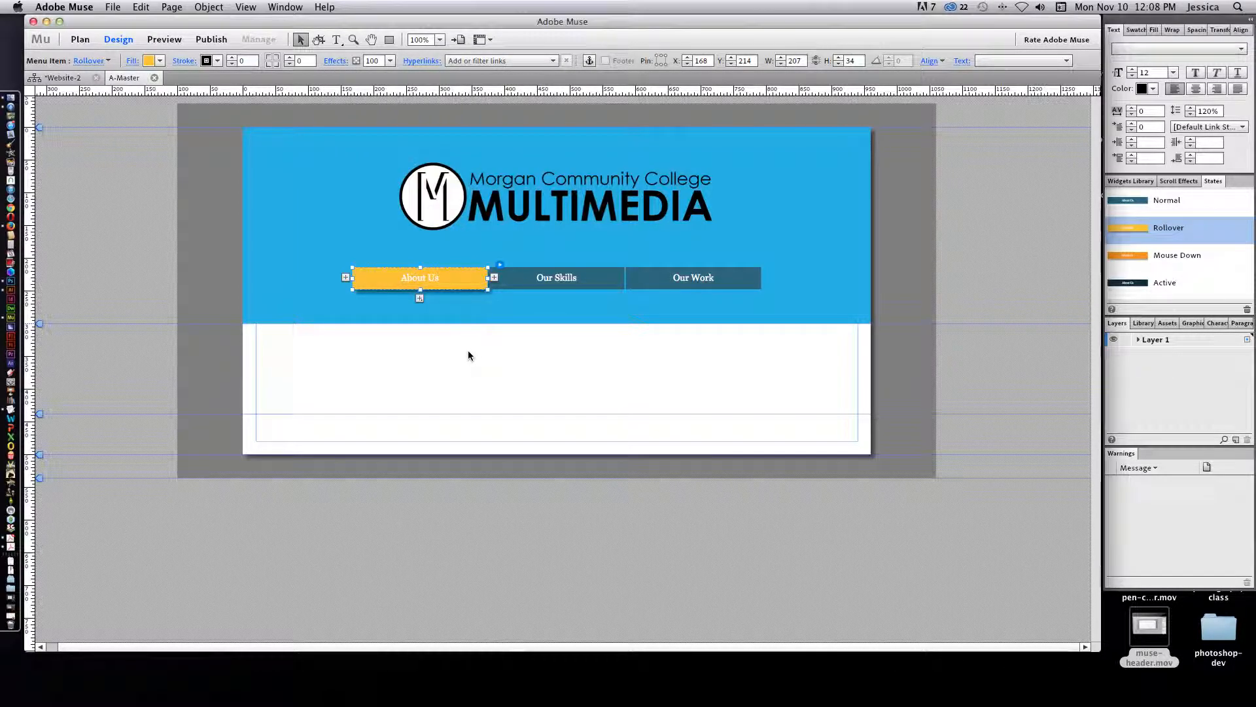
Step: Preview the page and test the rollover and mouse-down states on the About Us and Our Skills items
{"action": "left_click", "coordinate": [154, 40]}
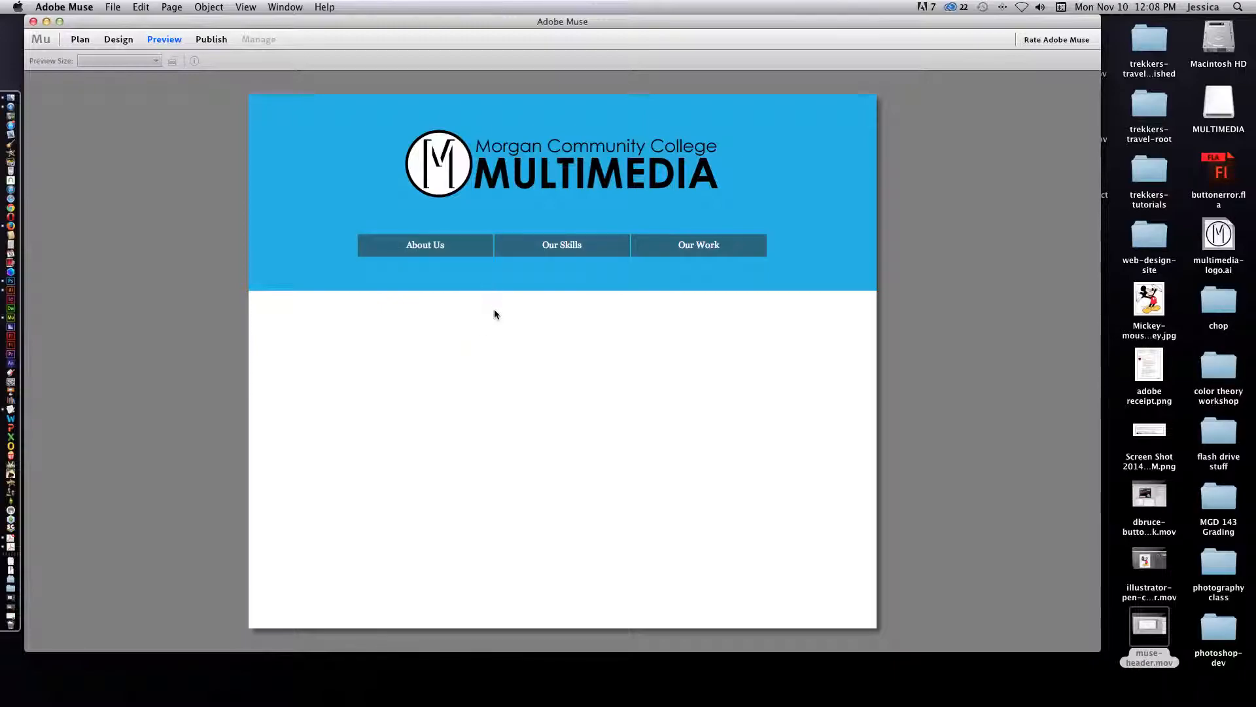
{"action": "left_click", "coordinate": [470, 249]}
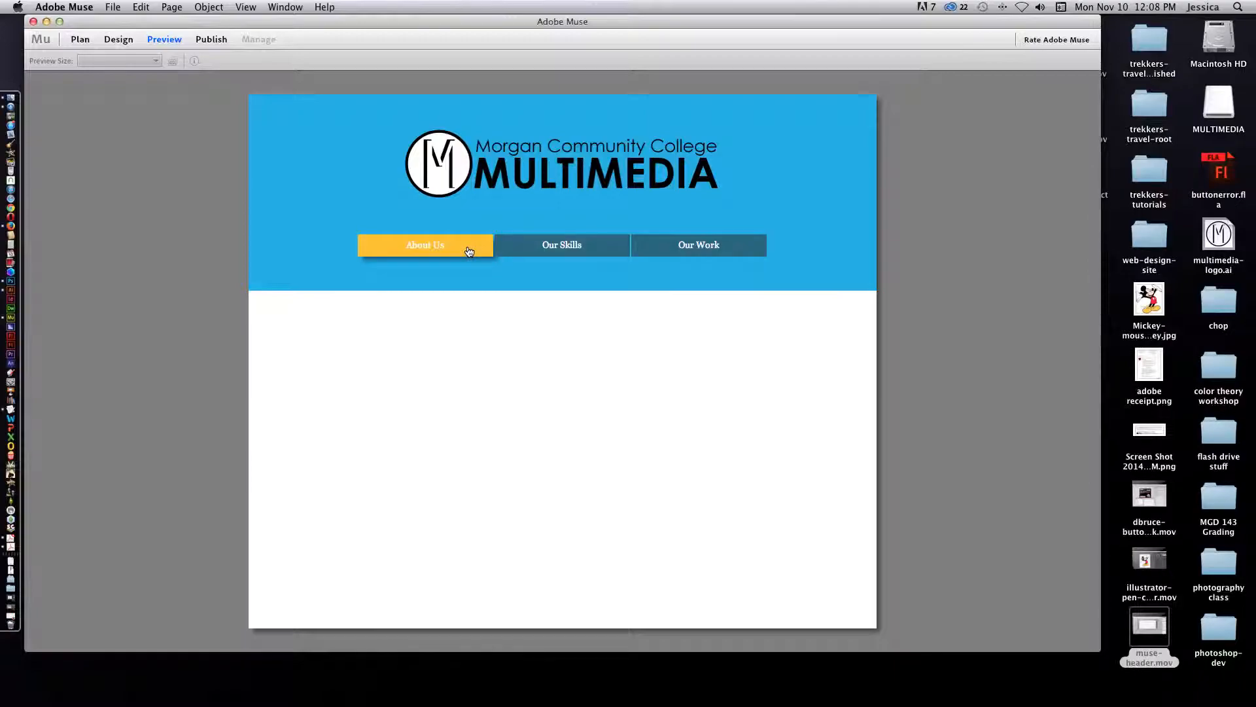
{"action": "left_click", "coordinate": [547, 251]}
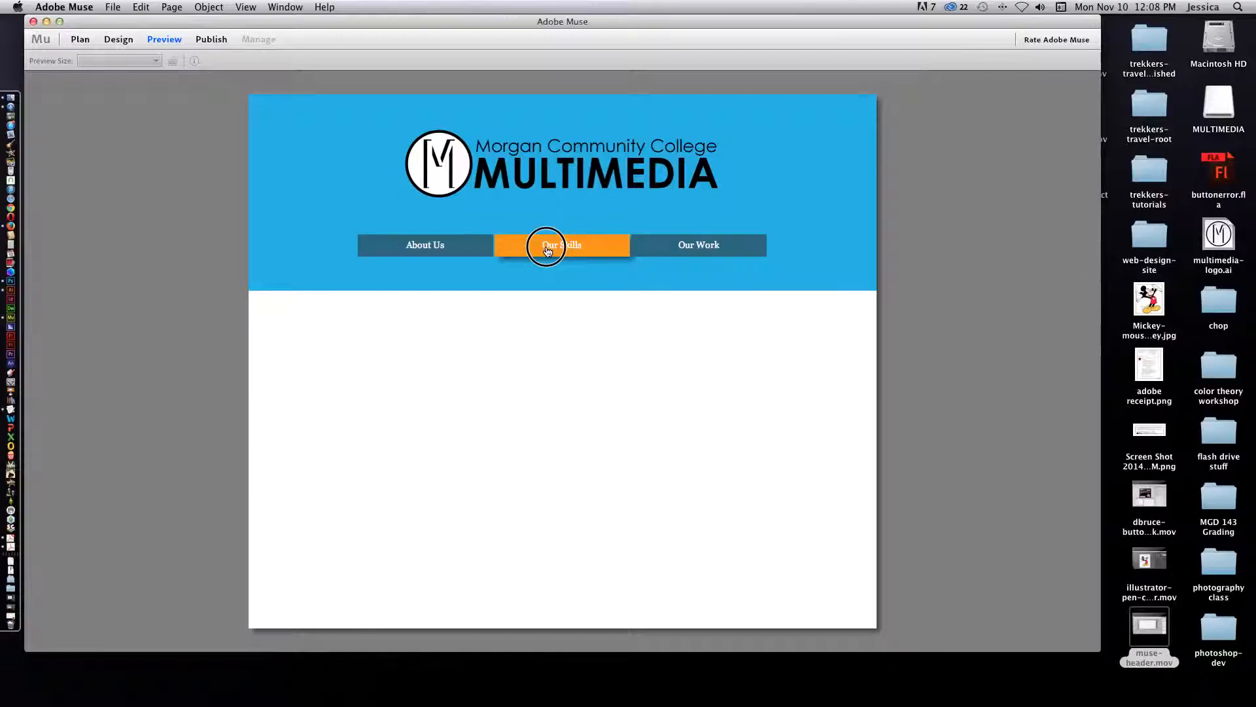